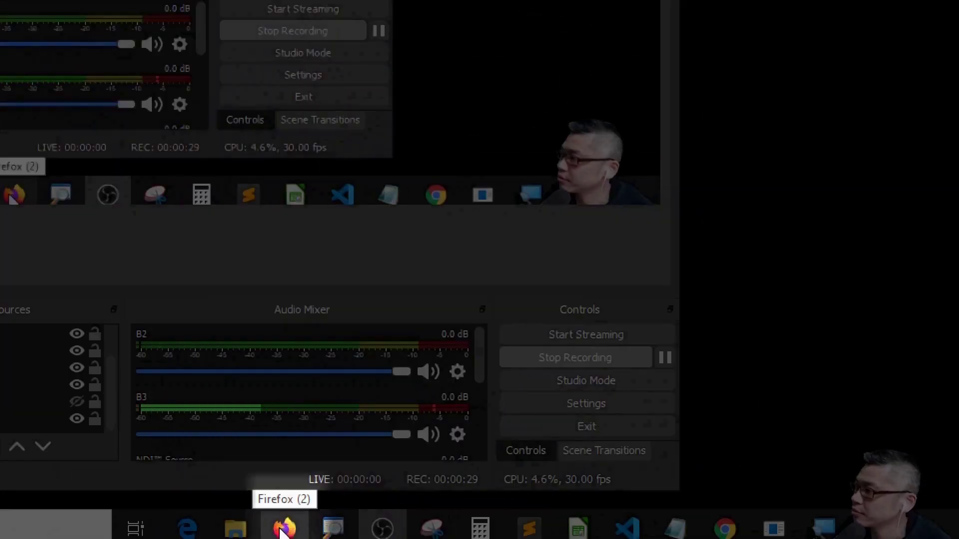
Open a new private Firefox window and arrange it side by side with the OBS window
{"action": "right_click", "coordinate": [281, 529]}
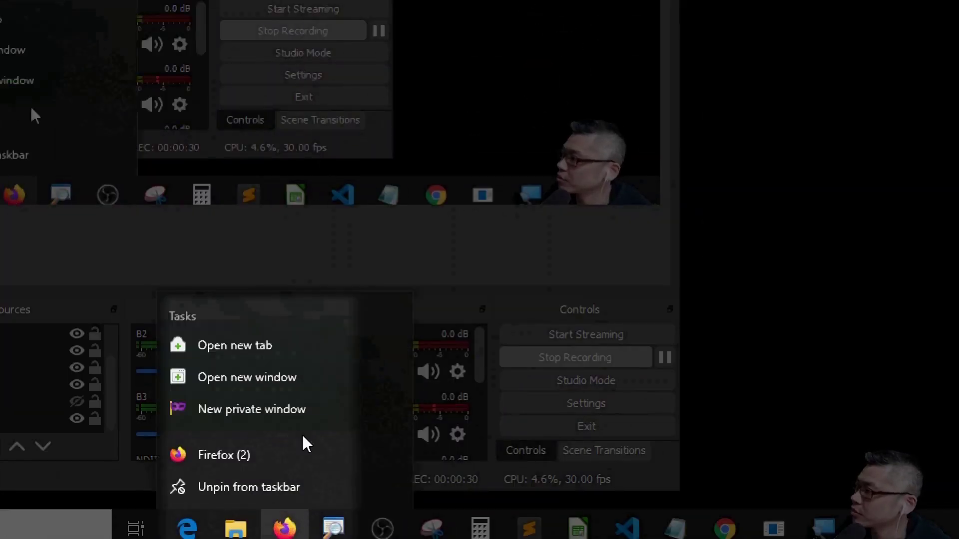
{"action": "left_click", "coordinate": [294, 418]}
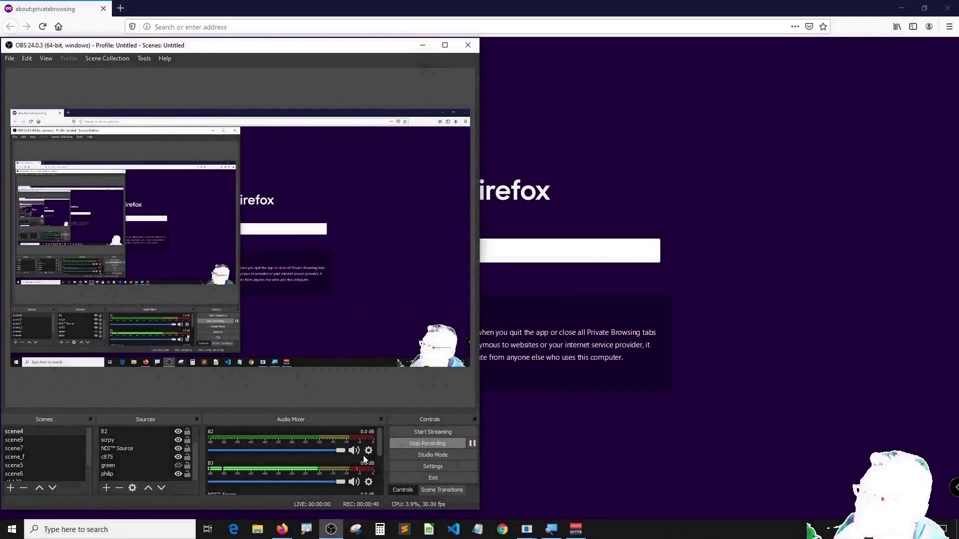
{"action": "left_click_drag", "start_coordinate": [439, 8], "coordinate": [957, 30]}
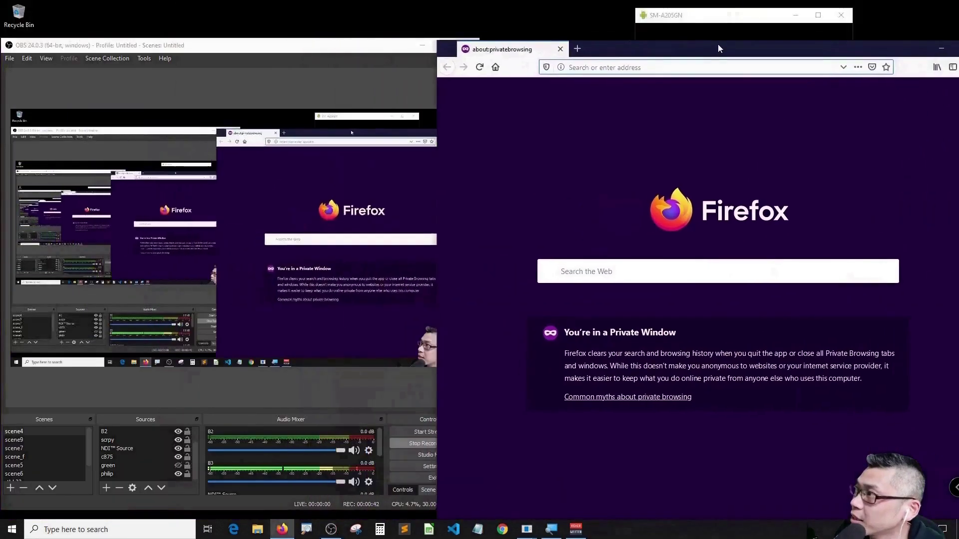
{"action": "left_click", "coordinate": [253, 163]}
Search the web for "obs shader plugin" and open the OBS Shaderfilter v1.0 Update page on obsproject.com
{"action": "left_click", "coordinate": [669, 46]}
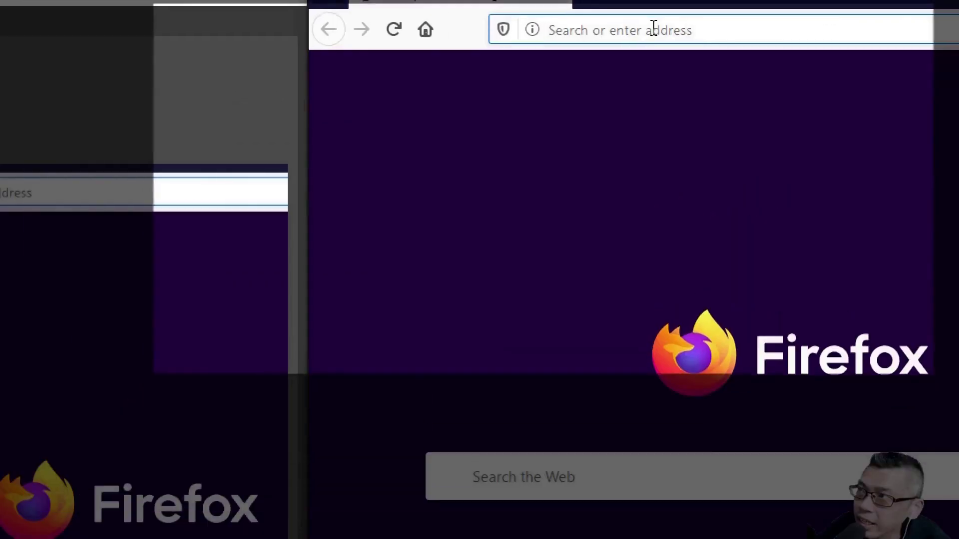
{"action": "type", "text": "obs shade"}
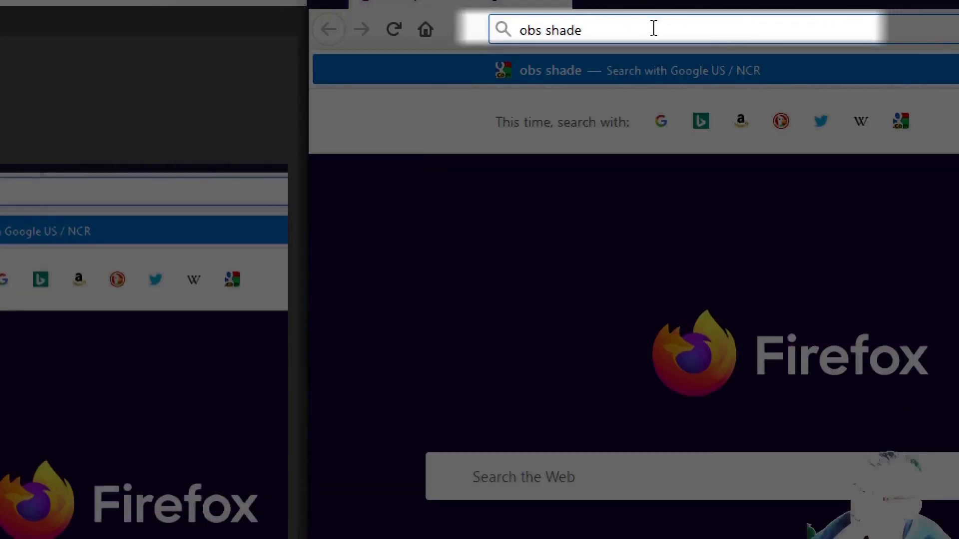
{"action": "type", "text": "r plugin"}
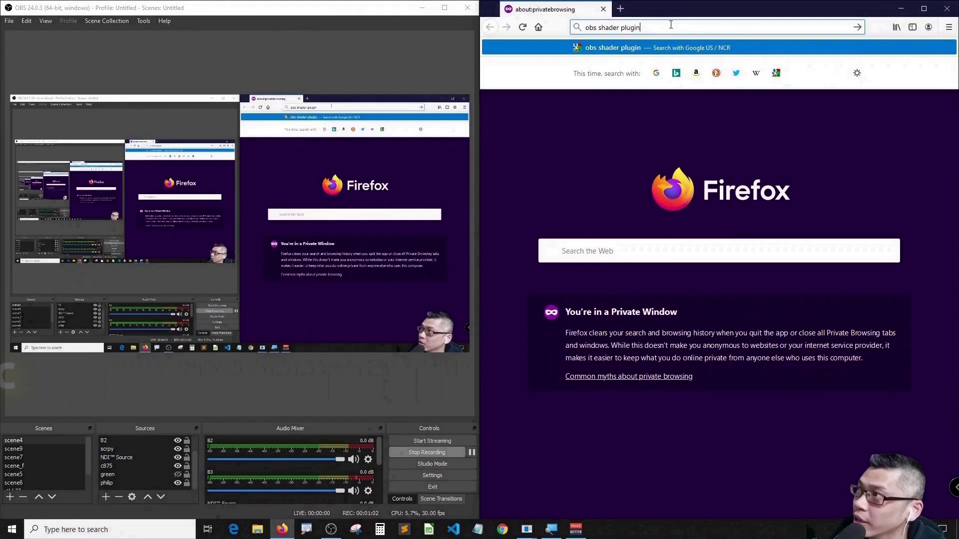
{"action": "key", "text": "Return"}
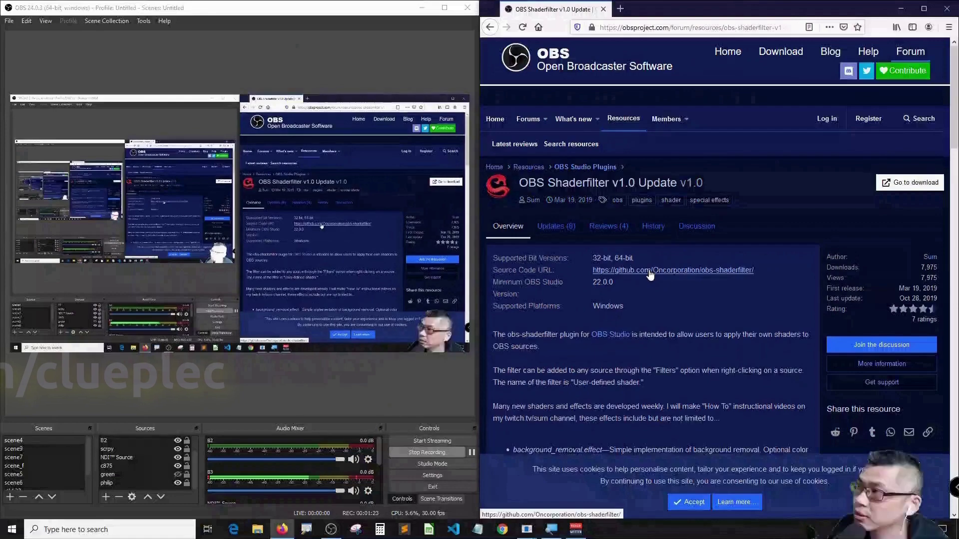
Look over the plugin's GitHub source code repository, then close its page
{"action": "left_click", "coordinate": [654, 268]}
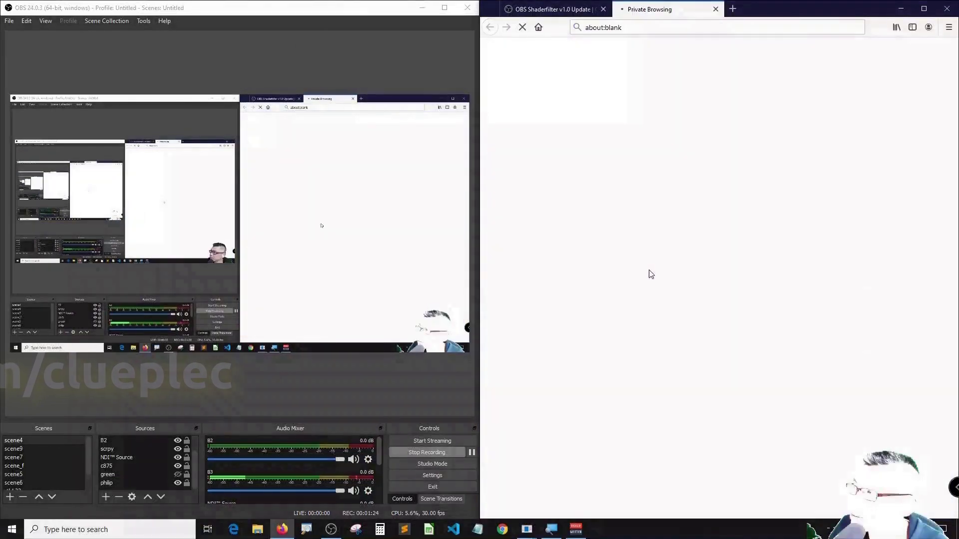
{"action": "scroll", "coordinate": [813, 368], "scroll_direction": "down", "scroll_amount": 3}
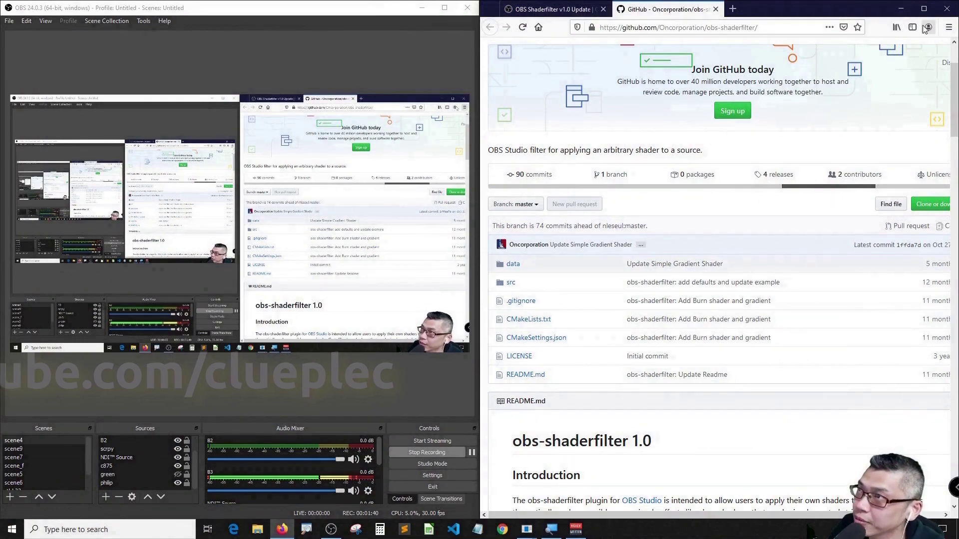
{"action": "key", "text": "ctrl+w"}
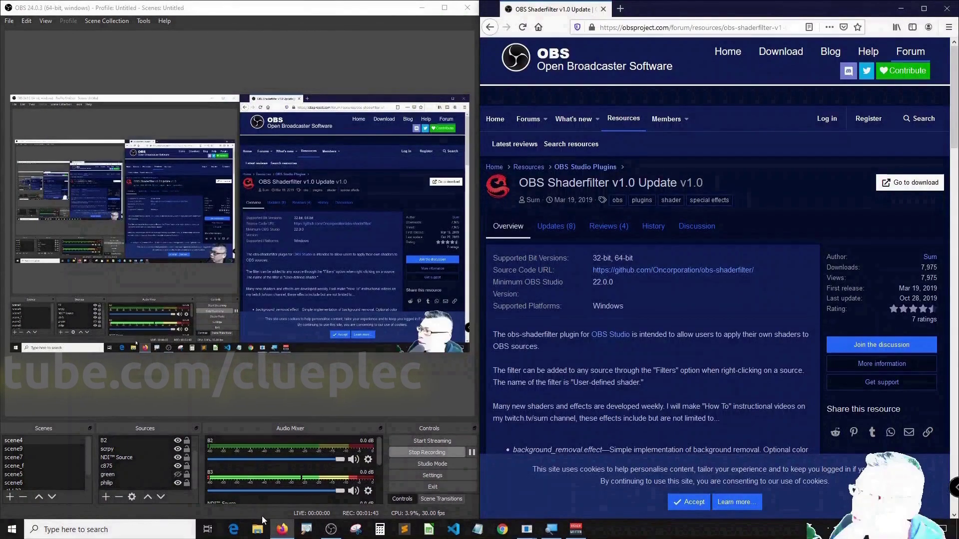
Open File Explorer, move it over the browser and show the Downloads folder
{"action": "left_click", "coordinate": [259, 531]}
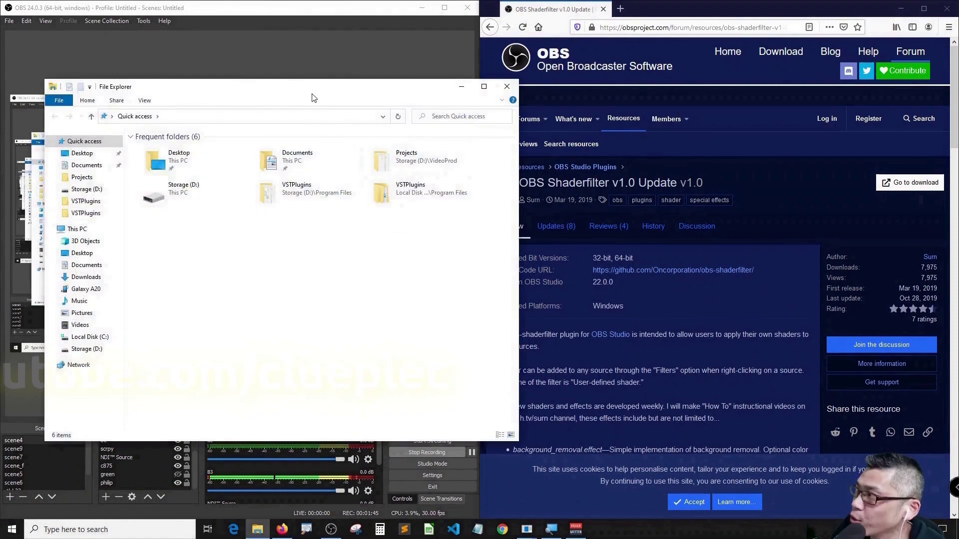
{"action": "left_click_drag", "start_coordinate": [313, 97], "coordinate": [856, 97]}
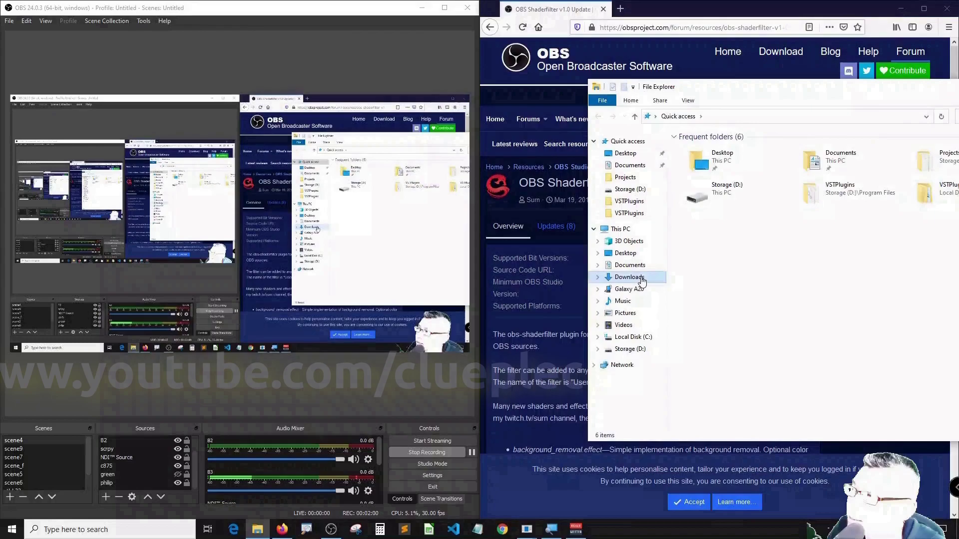
{"action": "left_click", "coordinate": [644, 283]}
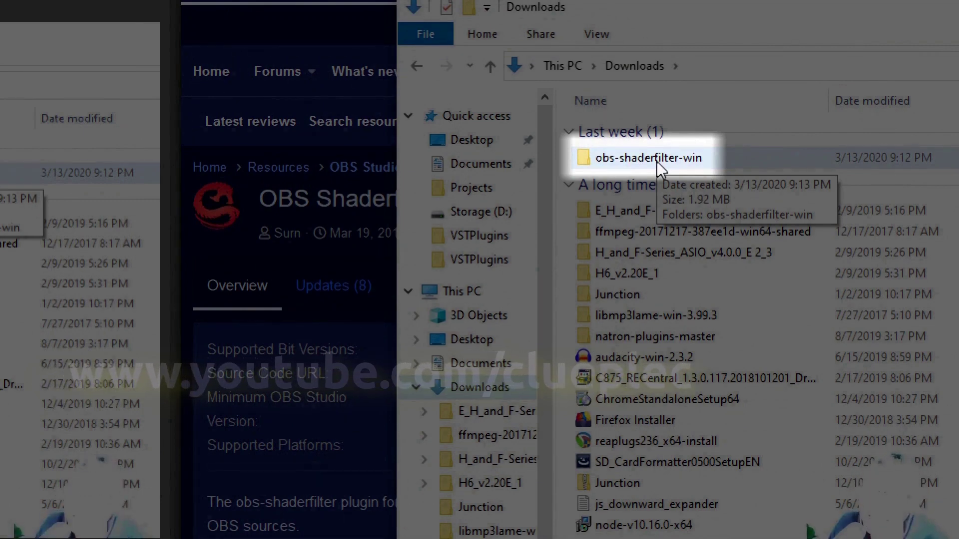
{"action": "right_click", "coordinate": [627, 158]}
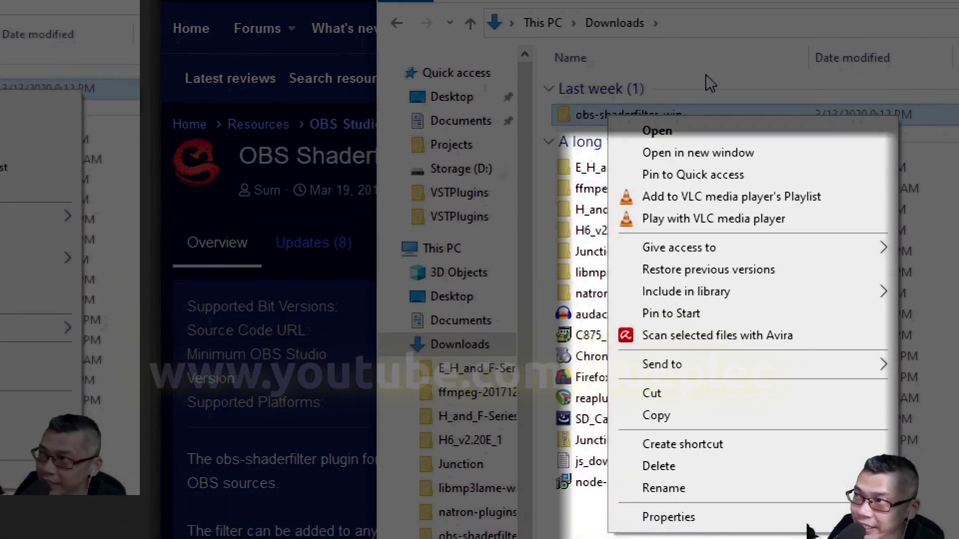
{"action": "left_click", "coordinate": [592, 118]}
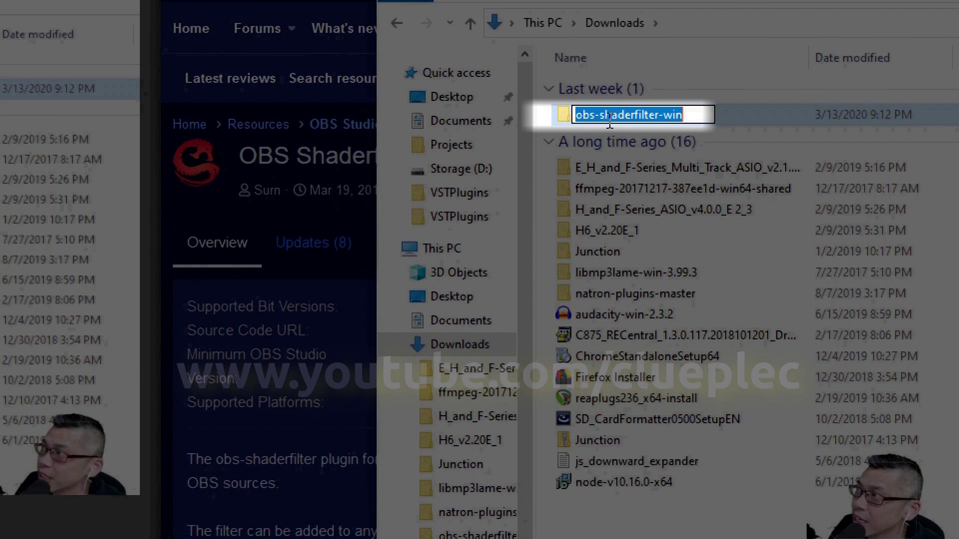
{"action": "left_click", "coordinate": [565, 121]}
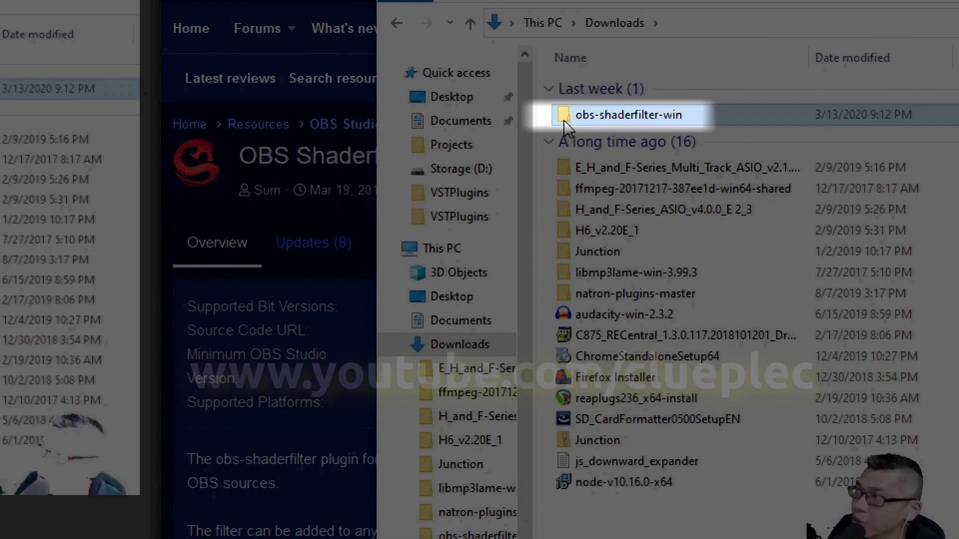
Examine the contents of the downloaded obs-shaderfilter-win folder and its nested folder of the same name
{"action": "double_click", "coordinate": [610, 121]}
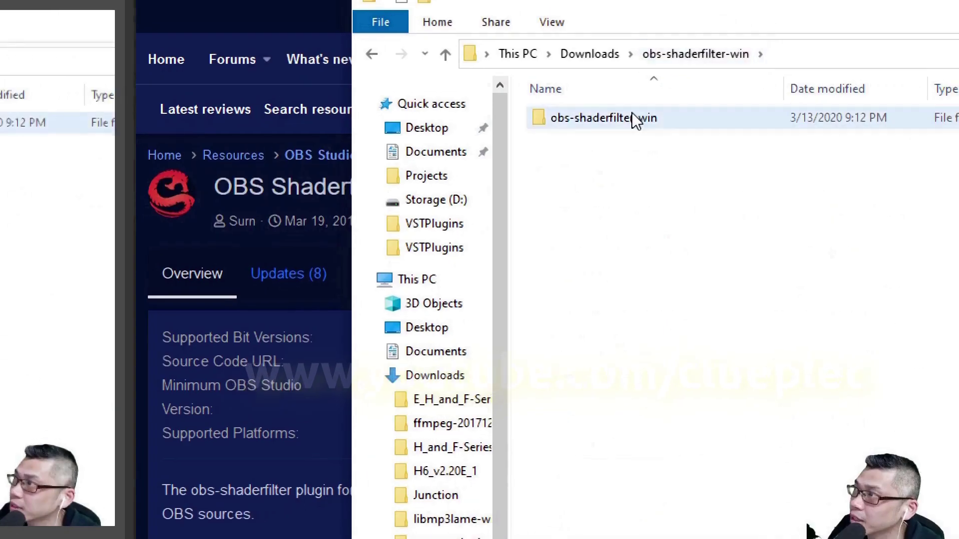
{"action": "double_click", "coordinate": [659, 88]}
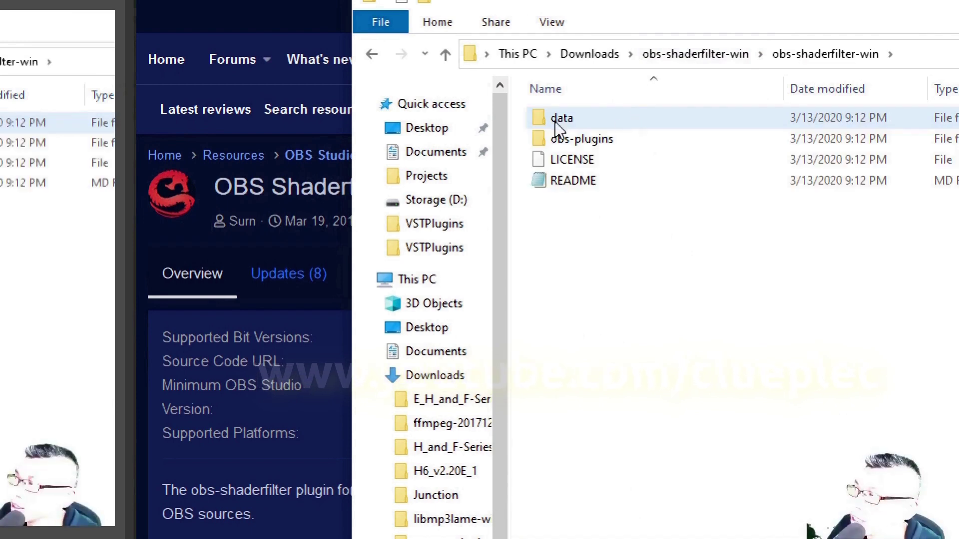
{"action": "left_click", "coordinate": [372, 54]}
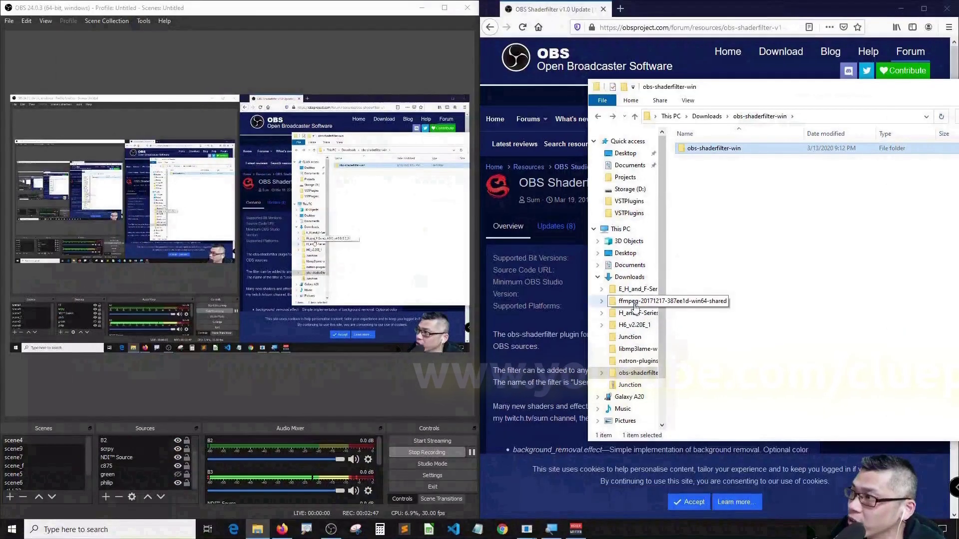
Navigate to the obs-studio installation folder under Program Files on Storage (D:)
{"action": "left_click", "coordinate": [605, 279]}
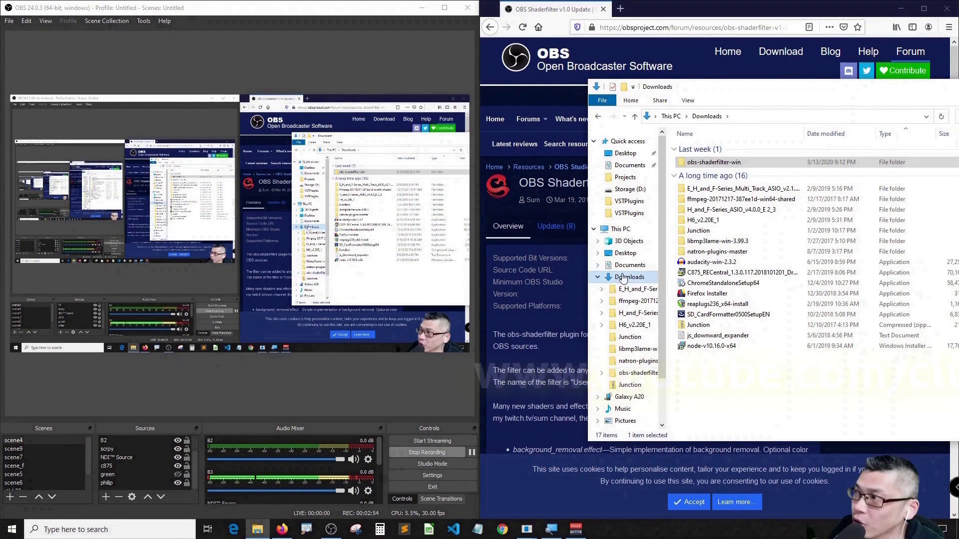
{"action": "scroll", "coordinate": [632, 379], "scroll_direction": "down", "scroll_amount": 2}
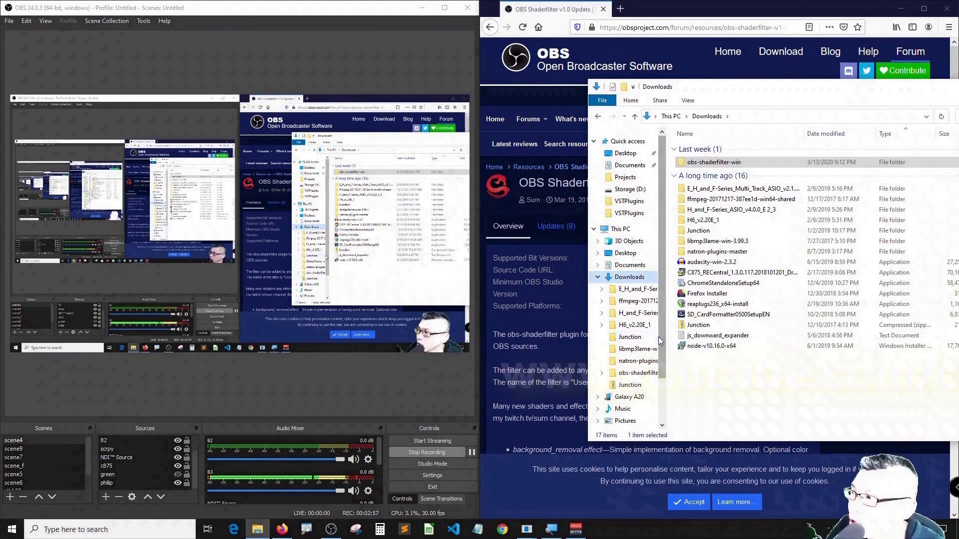
{"action": "left_click", "coordinate": [628, 401]}
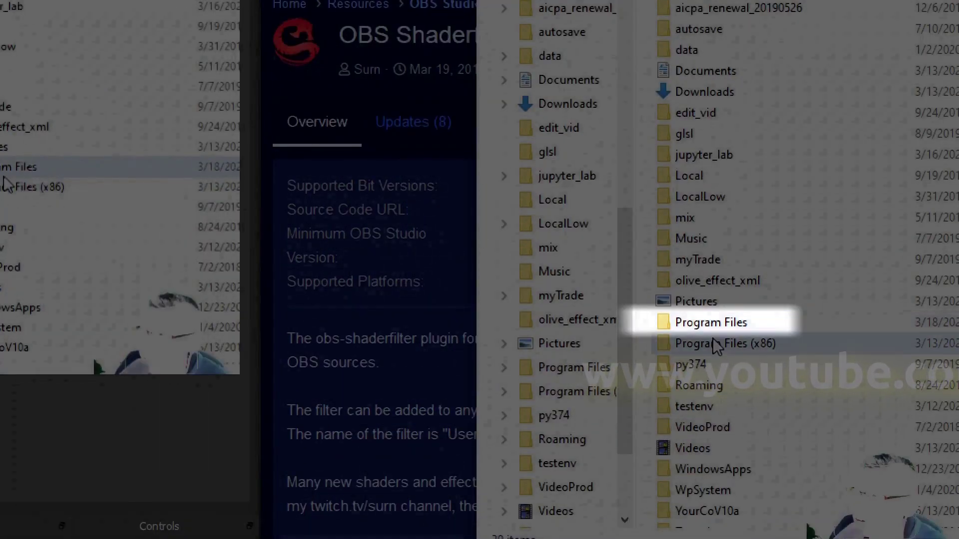
{"action": "double_click", "coordinate": [712, 323]}
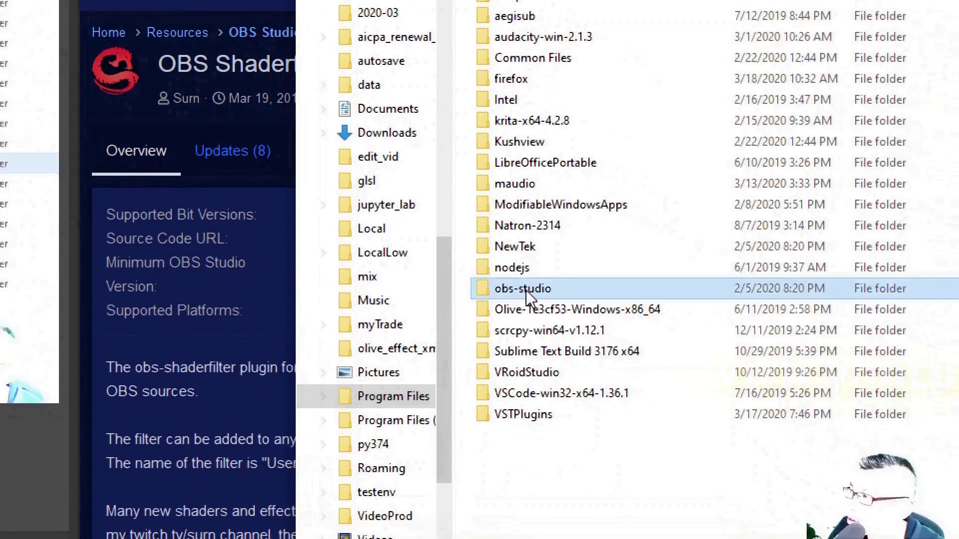
{"action": "double_click", "coordinate": [614, 369]}
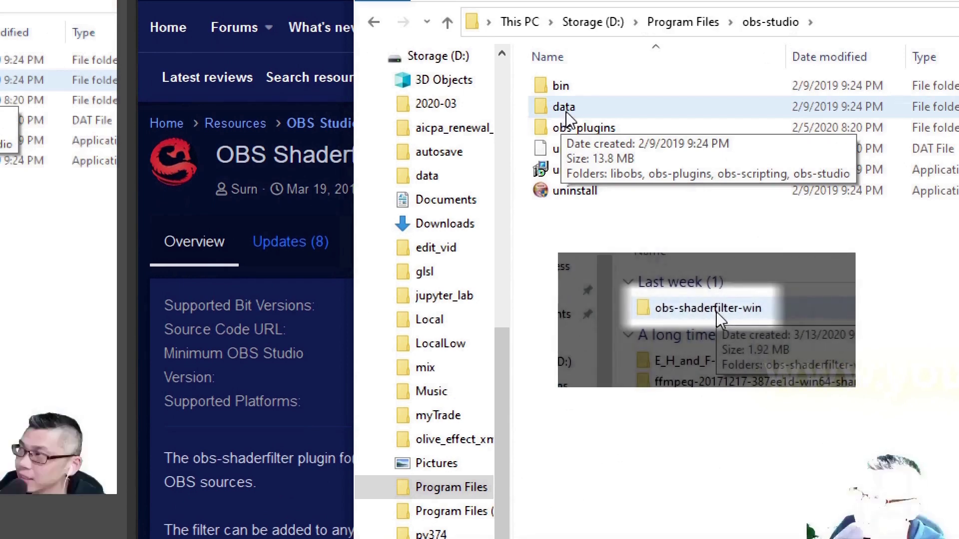
Go into the obs-plugins folder inside the data folder of obs-studio
{"action": "left_click", "coordinate": [564, 106]}
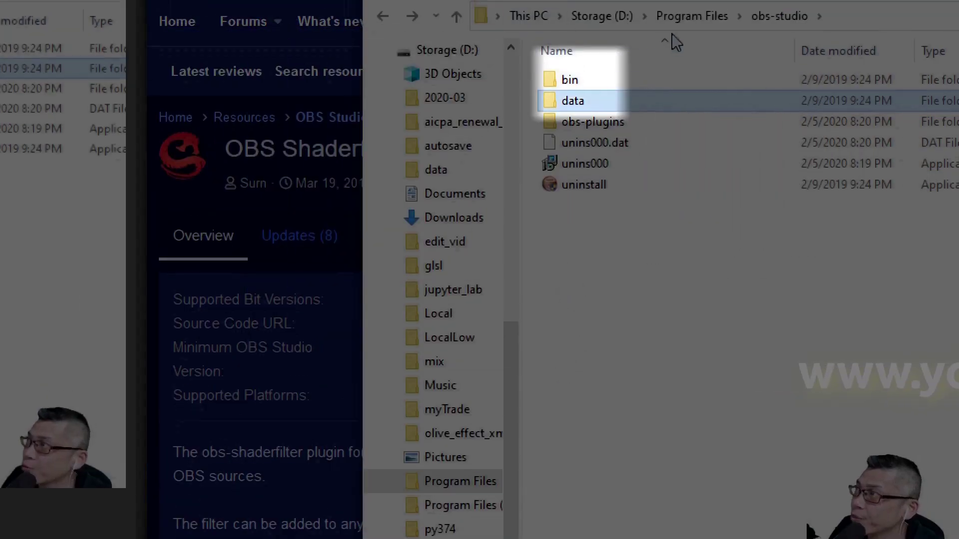
{"action": "double_click", "coordinate": [589, 101]}
{"action": "left_click", "coordinate": [601, 102]}
{"action": "double_click", "coordinate": [602, 105]}
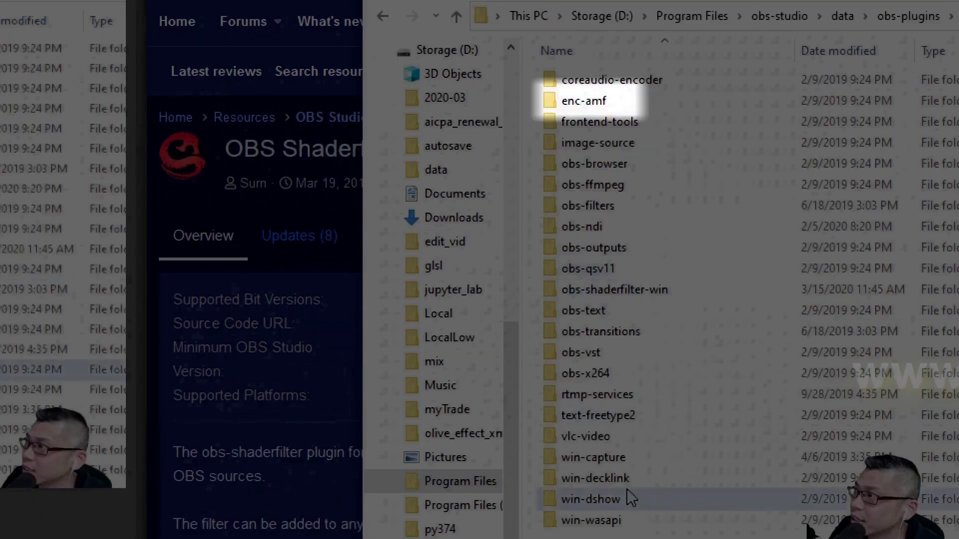
Examine the installed obs-shaderfilter-win plugin folder down to its nested folder with the data and obs-plugins subfolders
{"action": "left_click", "coordinate": [622, 244]}
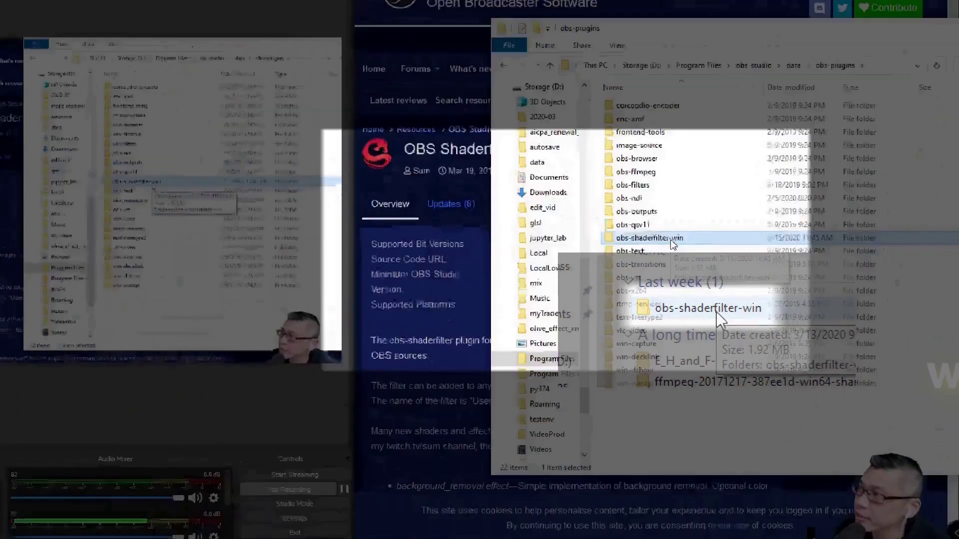
{"action": "double_click", "coordinate": [647, 242]}
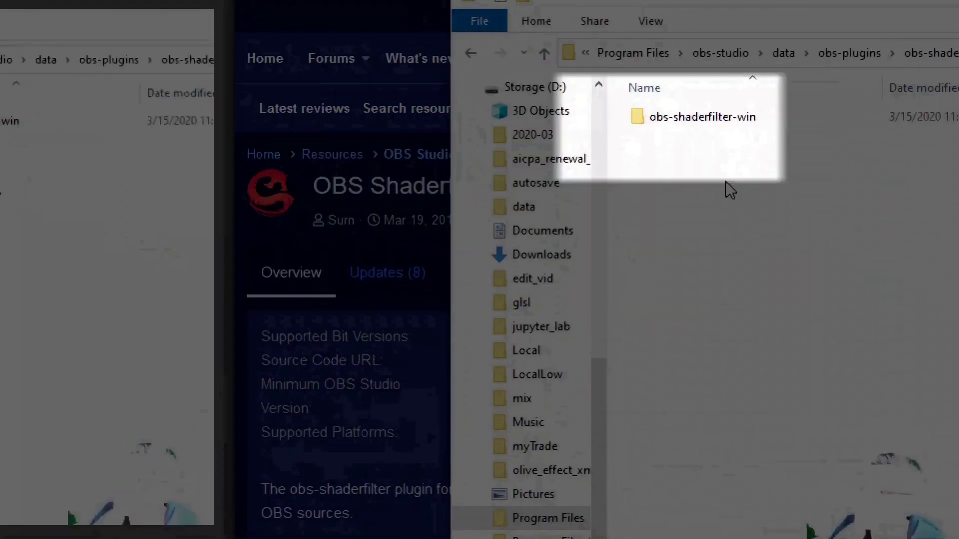
{"action": "double_click", "coordinate": [749, 125]}
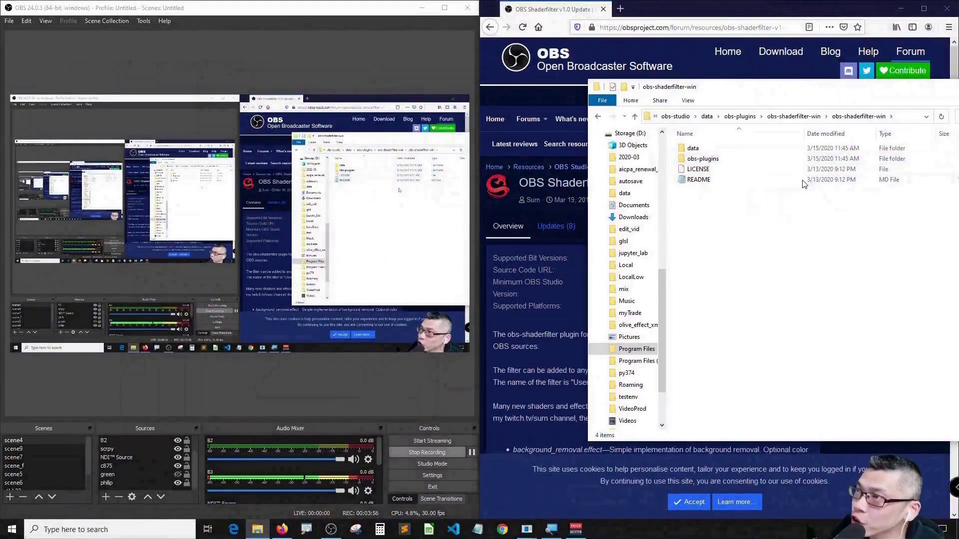
Close the File Explorer window and the private Firefox window
{"action": "left_click_drag", "start_coordinate": [873, 90], "coordinate": [634, 90]}
{"action": "left_click", "coordinate": [779, 90]}
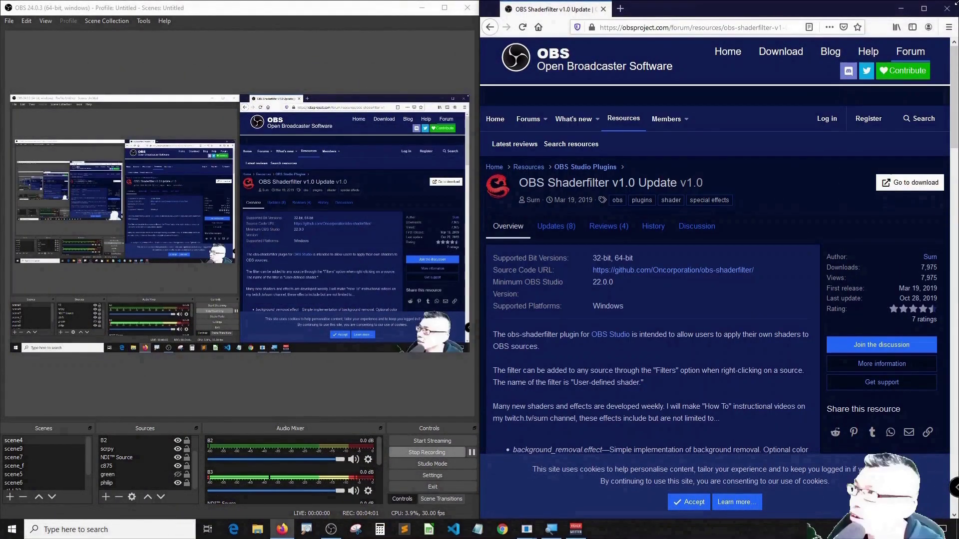
{"action": "left_click", "coordinate": [948, 10]}
Reposition the OBS window and open the filters of the scrpy source
{"action": "left_click_drag", "start_coordinate": [295, 6], "coordinate": [324, 9]}
{"action": "scroll", "coordinate": [127, 464], "scroll_direction": "up", "scroll_amount": 1}
{"action": "left_click", "coordinate": [127, 465]}
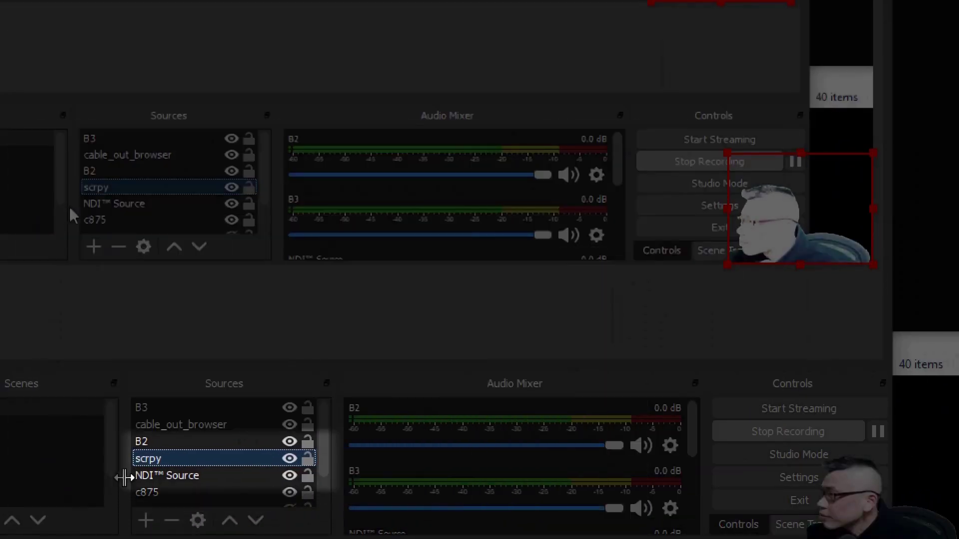
{"action": "right_click", "coordinate": [167, 455]}
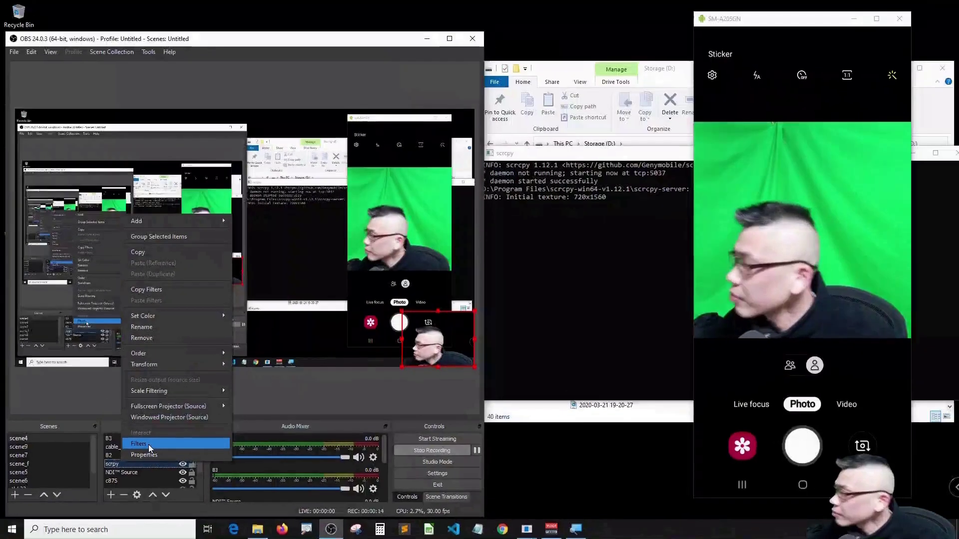
{"action": "left_click", "coordinate": [149, 445]}
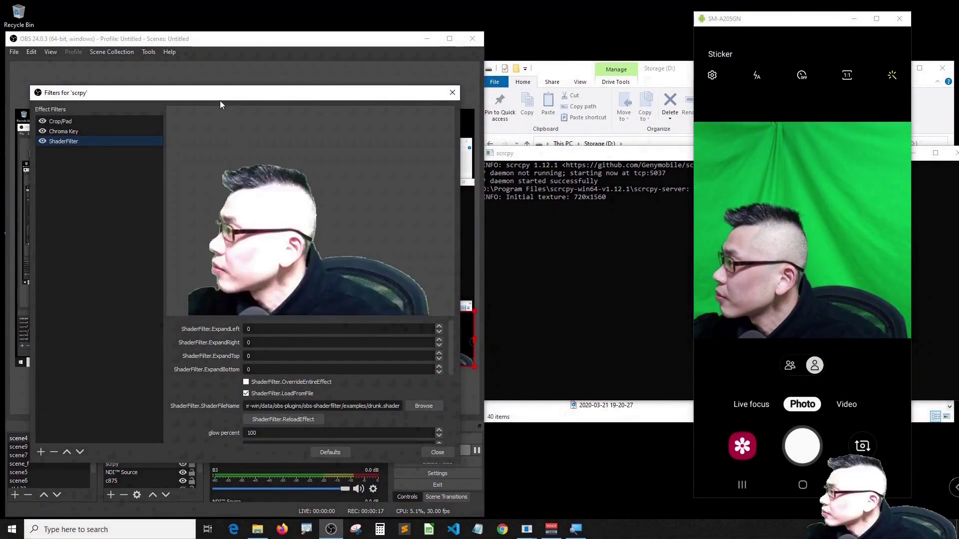
Turn off the ShaderFilter, Chroma Key and Crop/Pad effect filters on the scrpy source
{"action": "left_click_drag", "start_coordinate": [212, 95], "coordinate": [210, 88]}
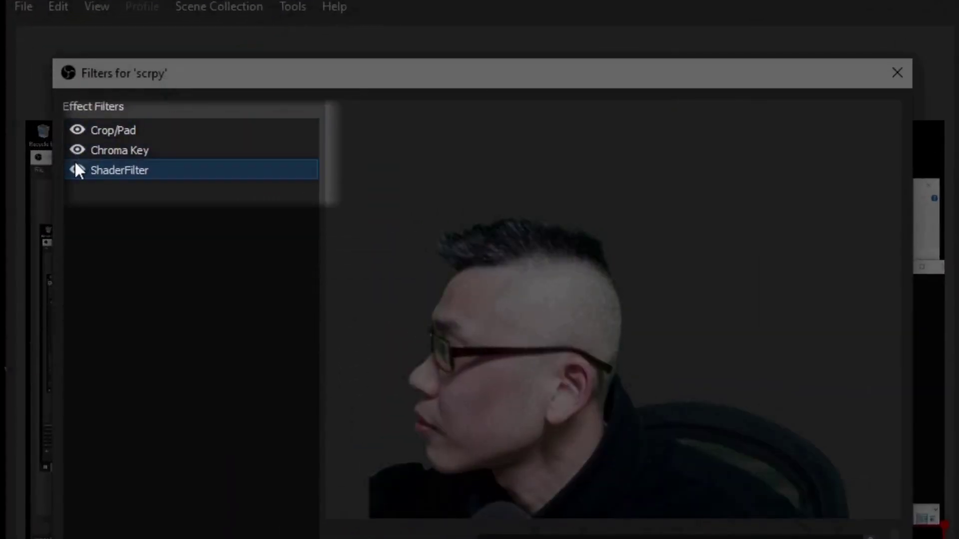
{"action": "left_click", "coordinate": [77, 150]}
{"action": "left_click", "coordinate": [78, 130]}
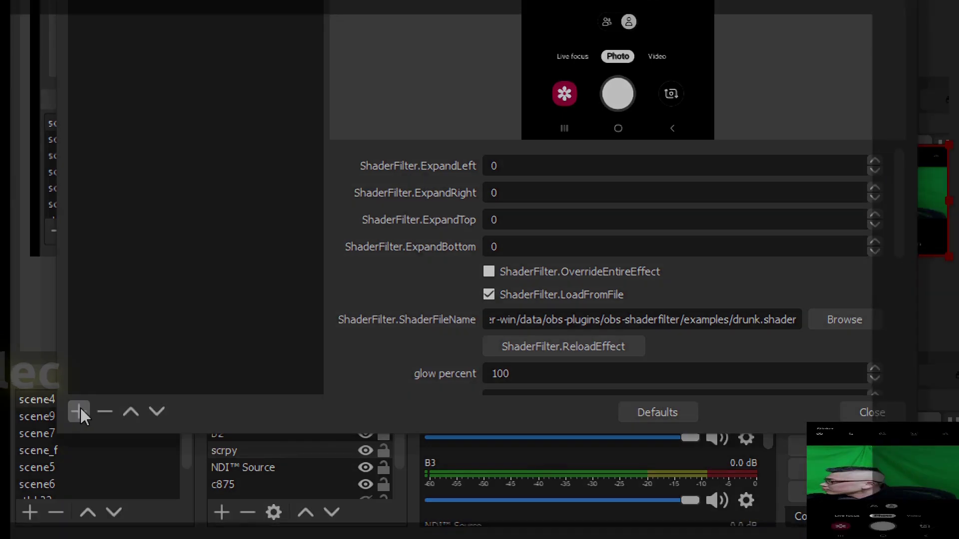
Add a ShaderFilter effect filter named whatever_shader to the scrpy source
{"action": "left_click", "coordinate": [80, 411]}
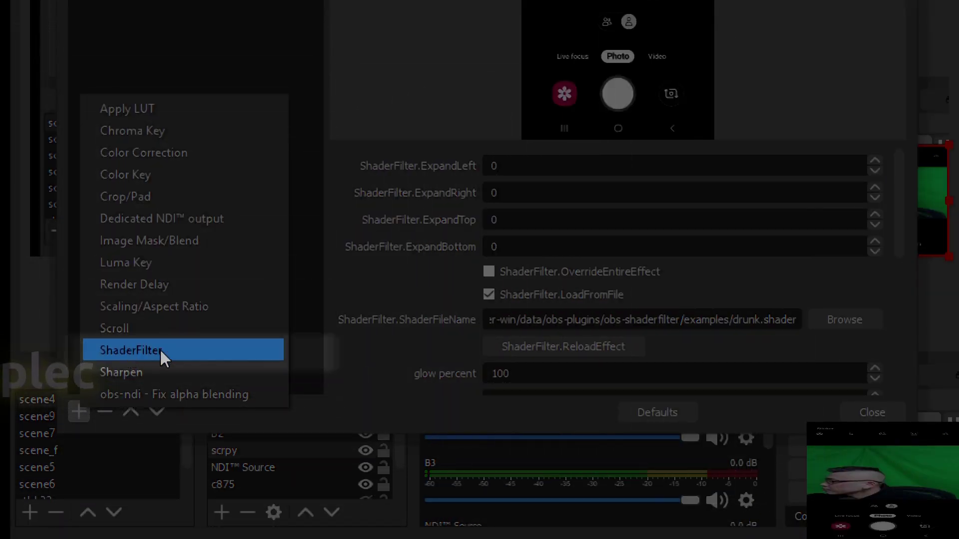
{"action": "left_click", "coordinate": [160, 350]}
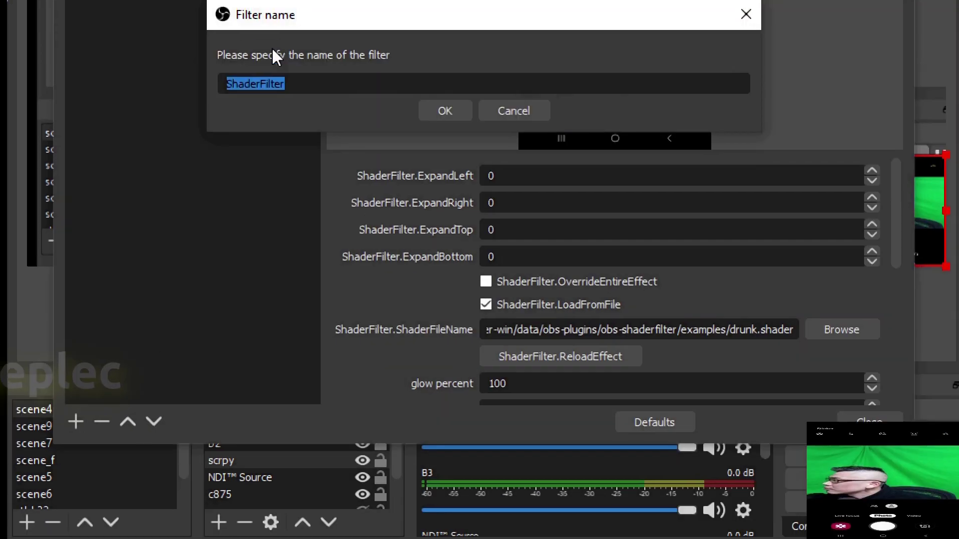
{"action": "key", "text": "End"}
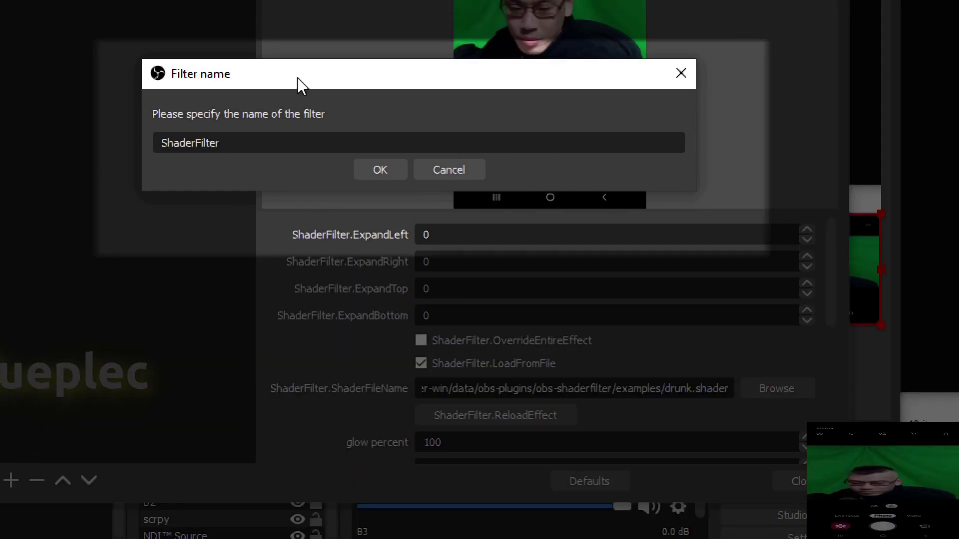
{"action": "key", "text": "ctrl+a"}
{"action": "type", "text": "whatev"}
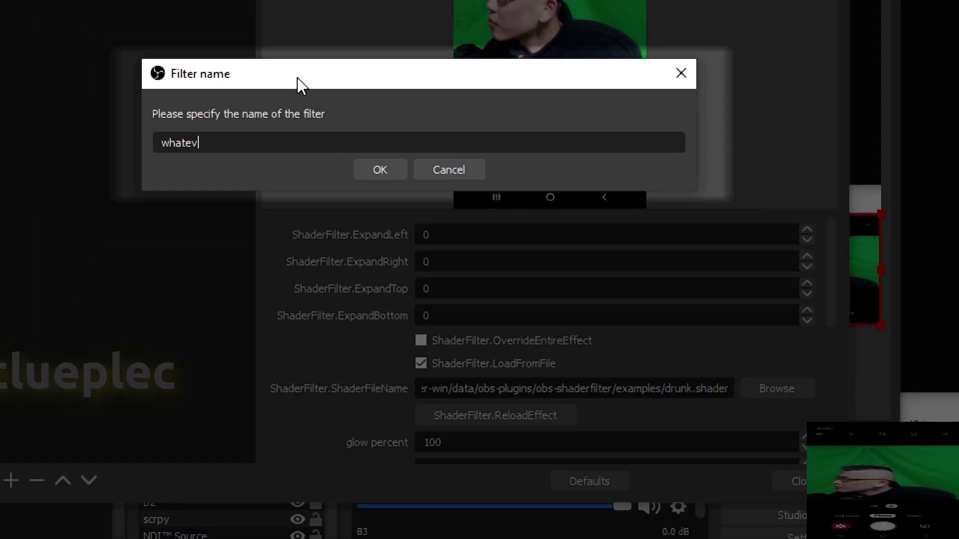
{"action": "type", "text": "er_shader"}
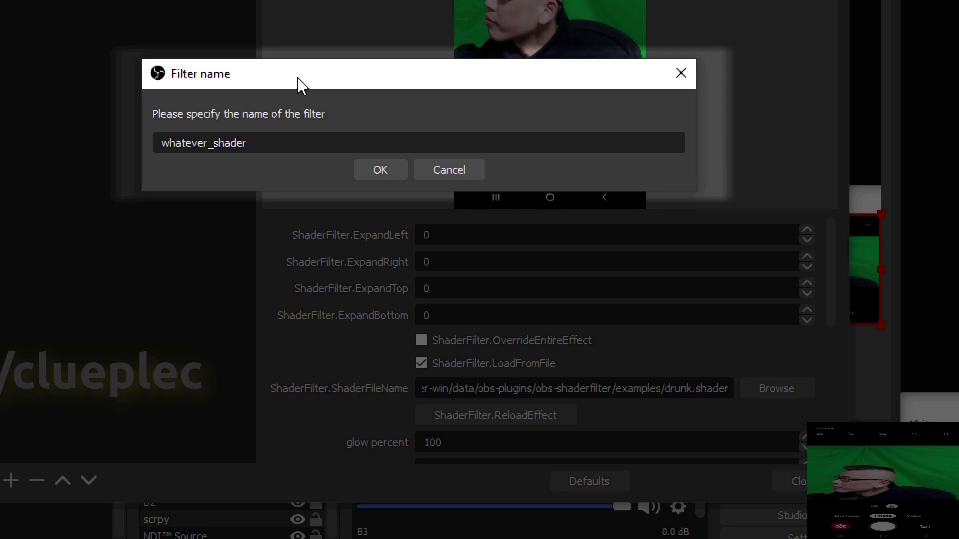
{"action": "left_click", "coordinate": [376, 163]}
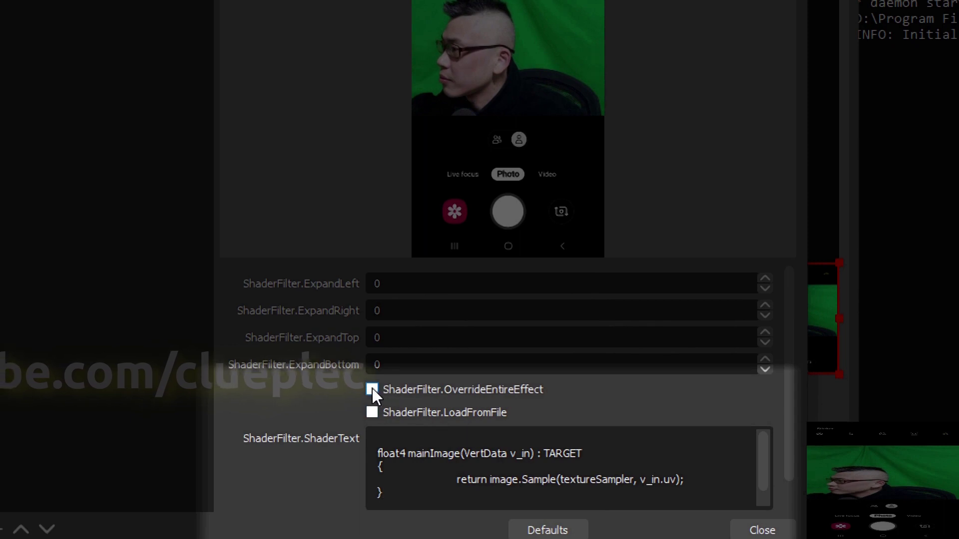
Turn on OverrideEntireEffect and LoadFromFile for the whatever_shader filter and start browsing for its shader file
{"action": "left_click", "coordinate": [372, 390]}
{"action": "left_click", "coordinate": [375, 410]}
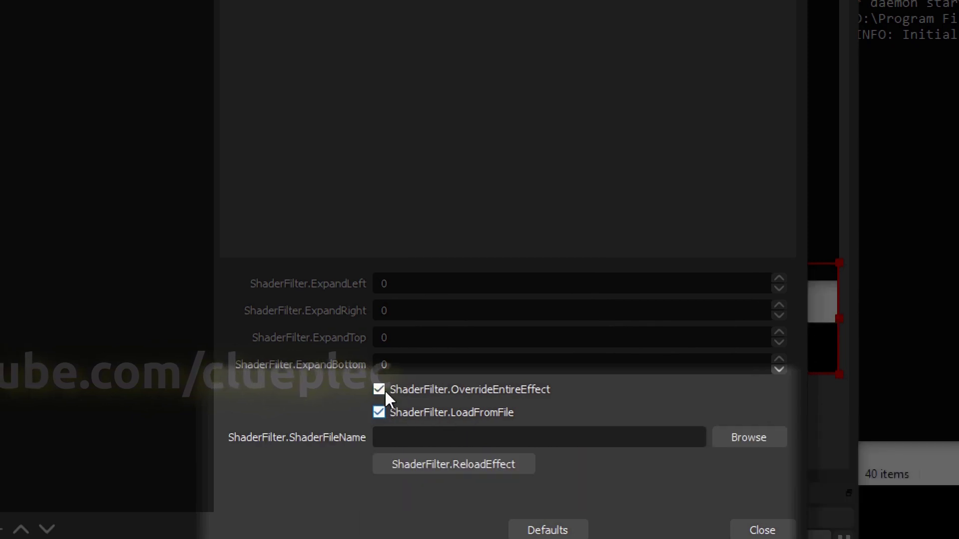
{"action": "left_click", "coordinate": [748, 438]}
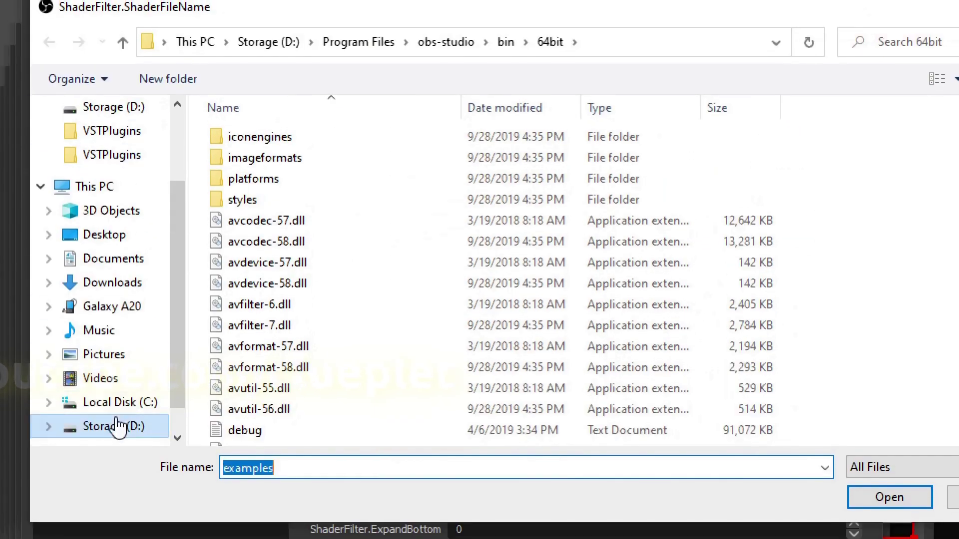
Browse to the obs-plugins folder inside Program Files\obs-studio\data on the Storage (D:) drive
{"action": "left_click", "coordinate": [115, 426]}
{"action": "scroll", "coordinate": [470, 283], "scroll_direction": "down", "scroll_amount": 5}
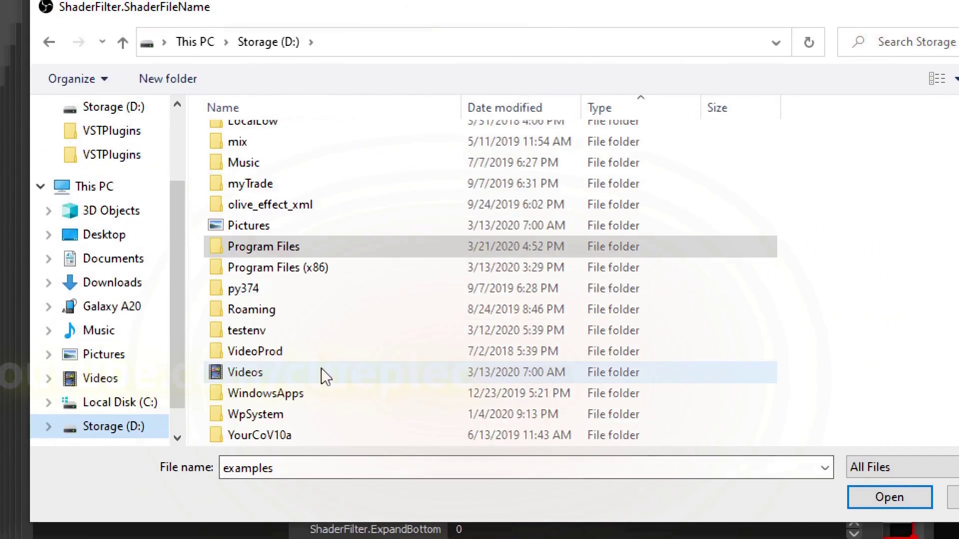
{"action": "scroll", "coordinate": [312, 214], "scroll_direction": "up", "scroll_amount": 1}
{"action": "double_click", "coordinate": [280, 175]}
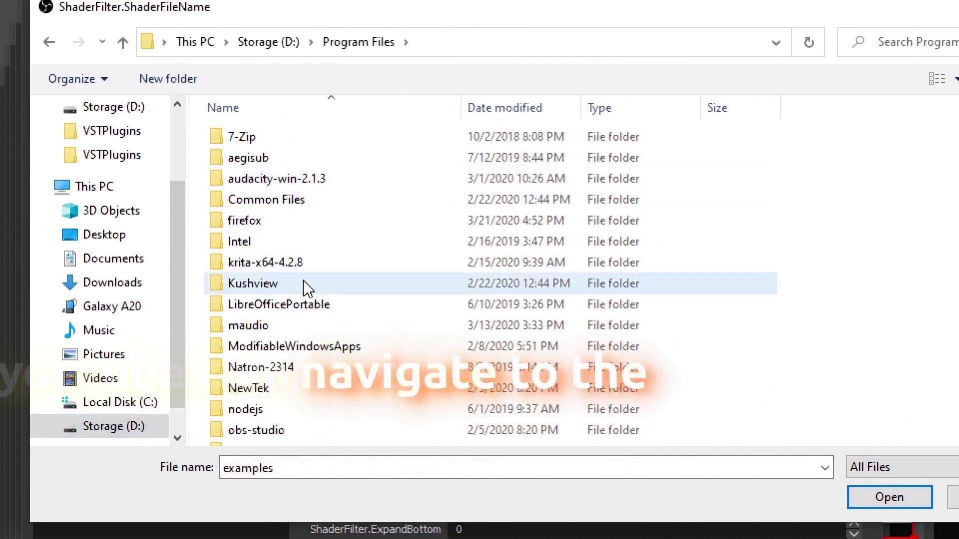
{"action": "double_click", "coordinate": [267, 431]}
{"action": "double_click", "coordinate": [291, 142]}
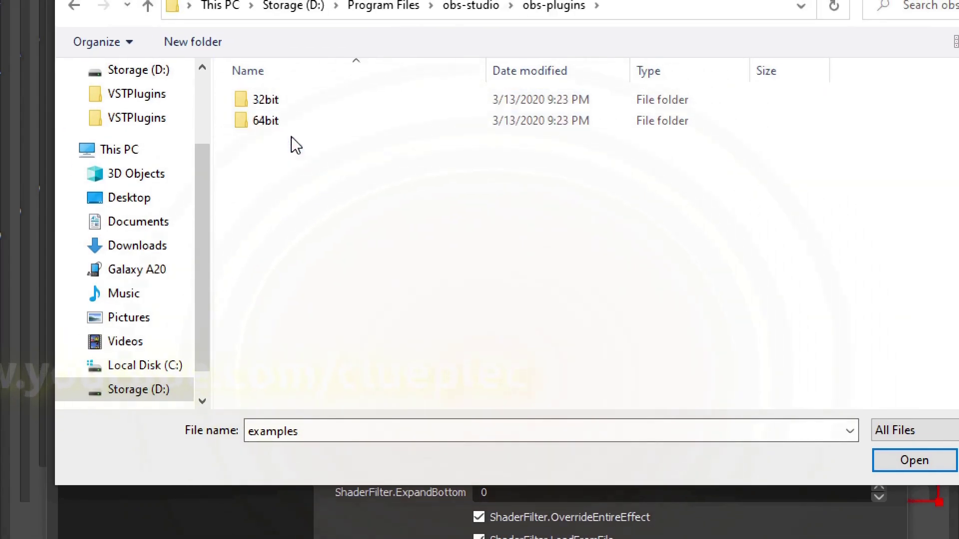
{"action": "key", "text": "BackSpace"}
{"action": "double_click", "coordinate": [292, 122]}
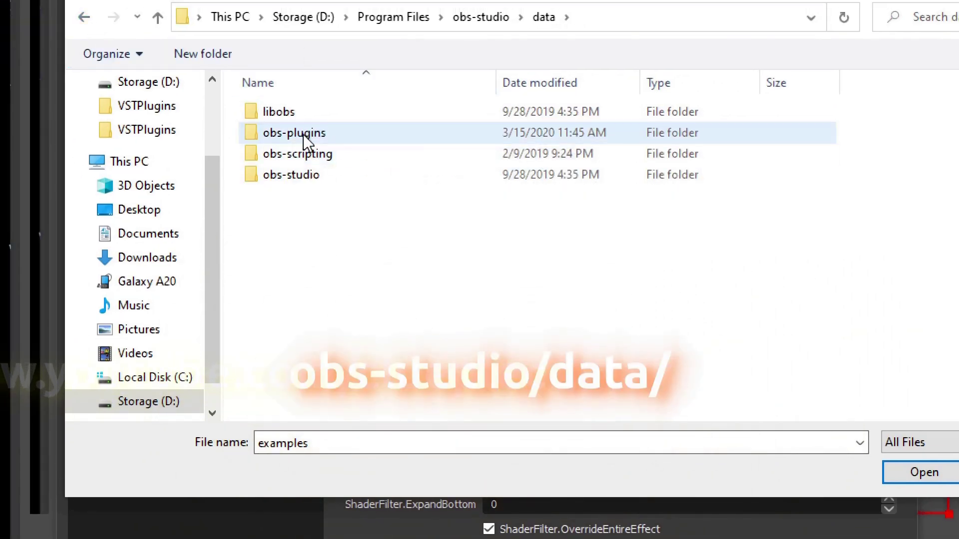
{"action": "double_click", "coordinate": [303, 134]}
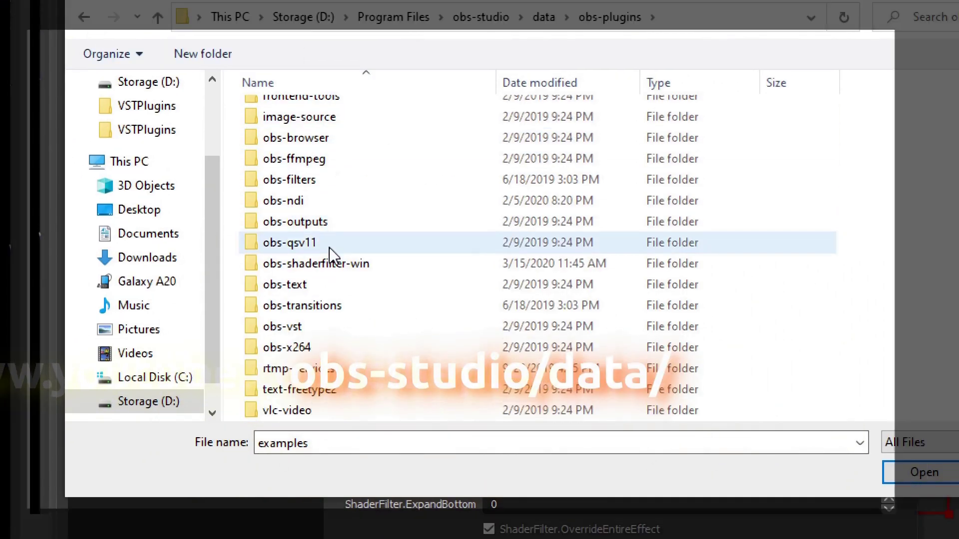
Browse through both nested obs-shaderfilter-win folders and data\obs-plugins\obs-shaderfilter down to the examples folder
{"action": "left_click", "coordinate": [310, 264]}
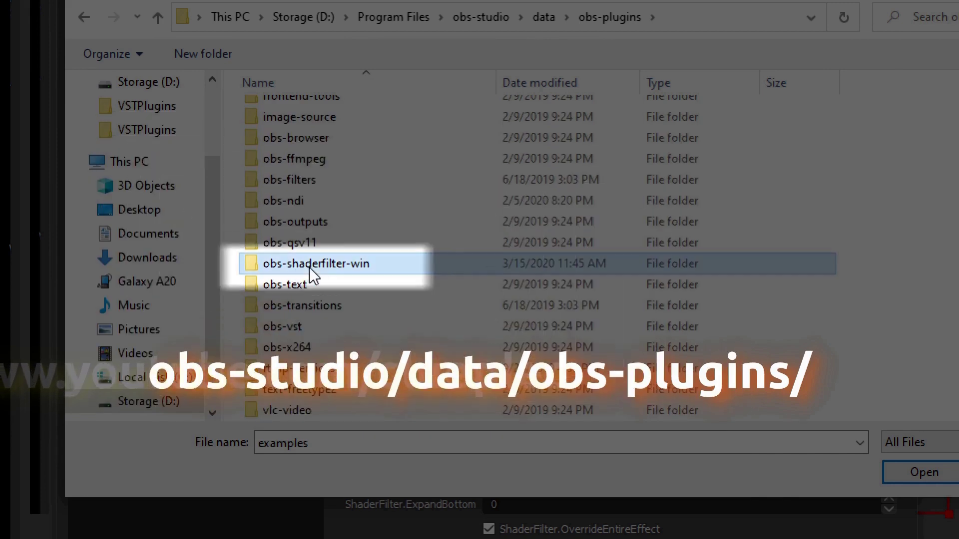
{"action": "double_click", "coordinate": [342, 263]}
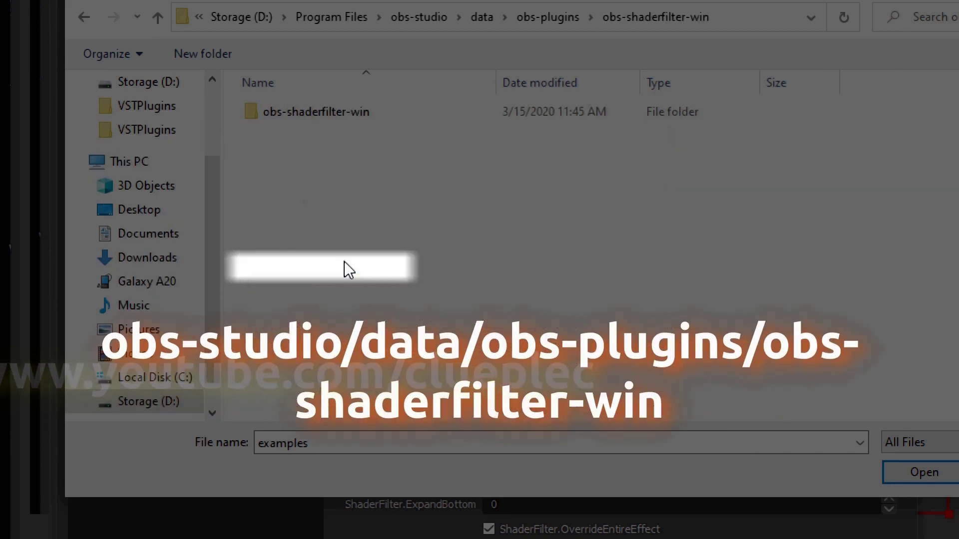
{"action": "double_click", "coordinate": [347, 122]}
{"action": "left_click", "coordinate": [304, 131]}
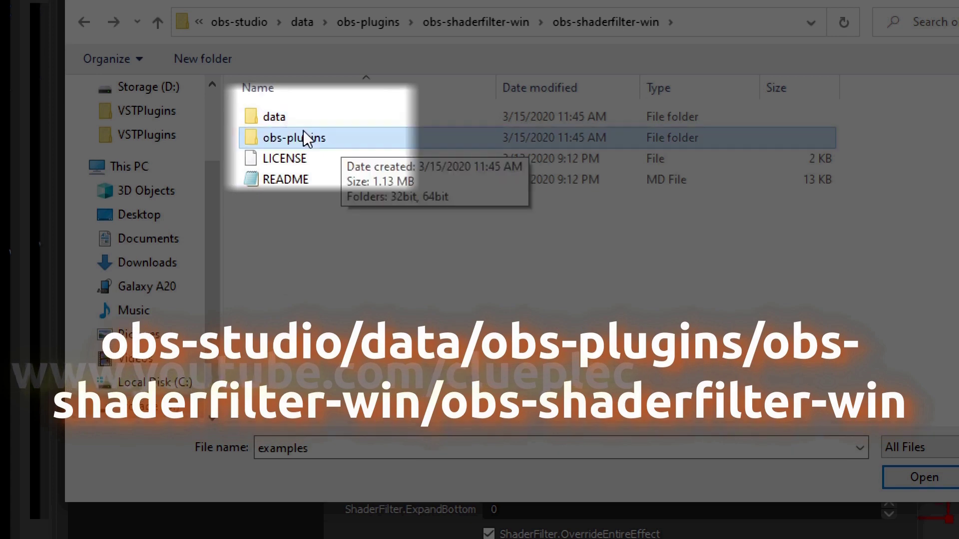
{"action": "left_click", "coordinate": [287, 113]}
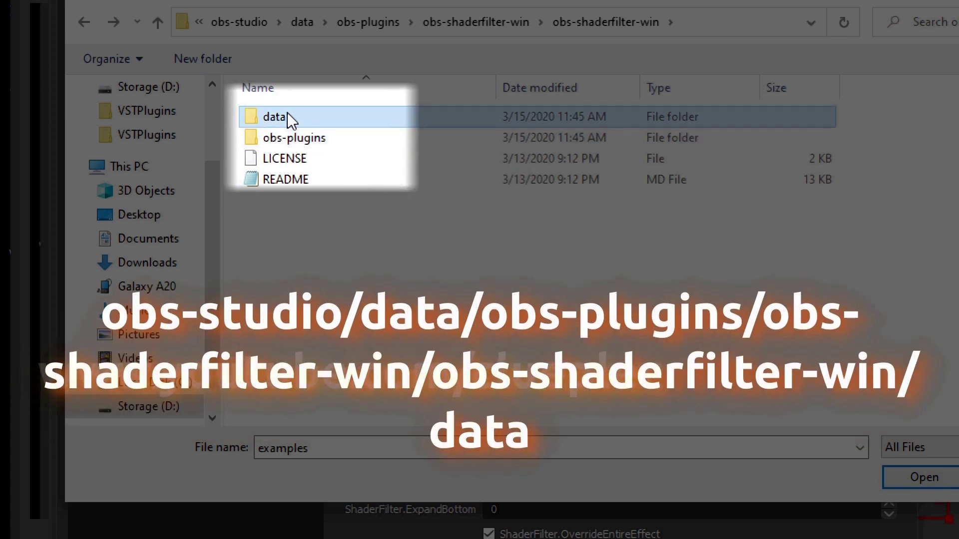
{"action": "double_click", "coordinate": [284, 117]}
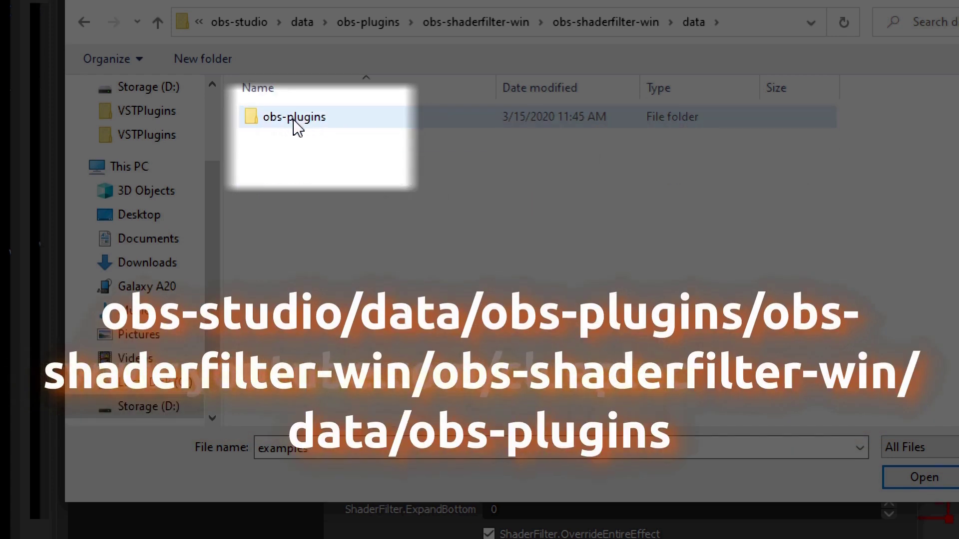
{"action": "double_click", "coordinate": [298, 117]}
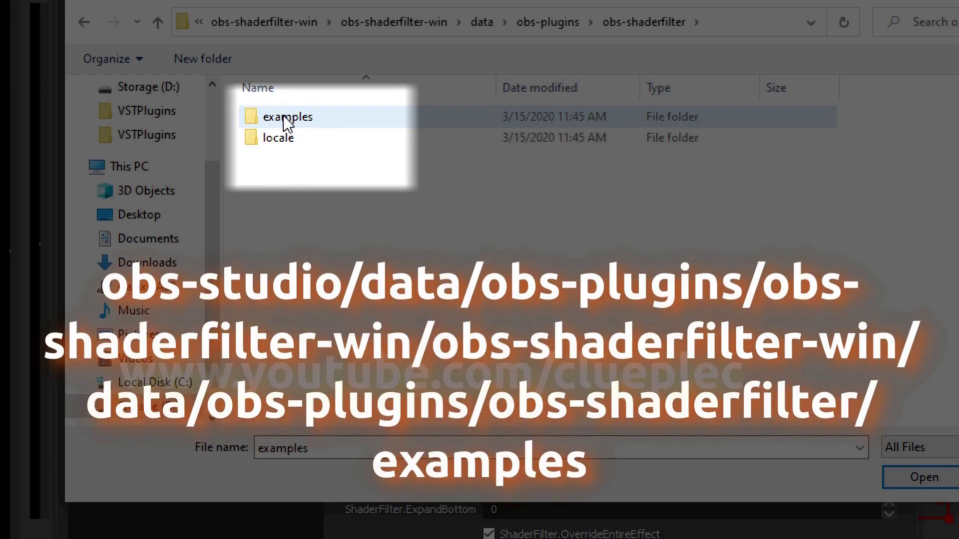
{"action": "double_click", "coordinate": [302, 120]}
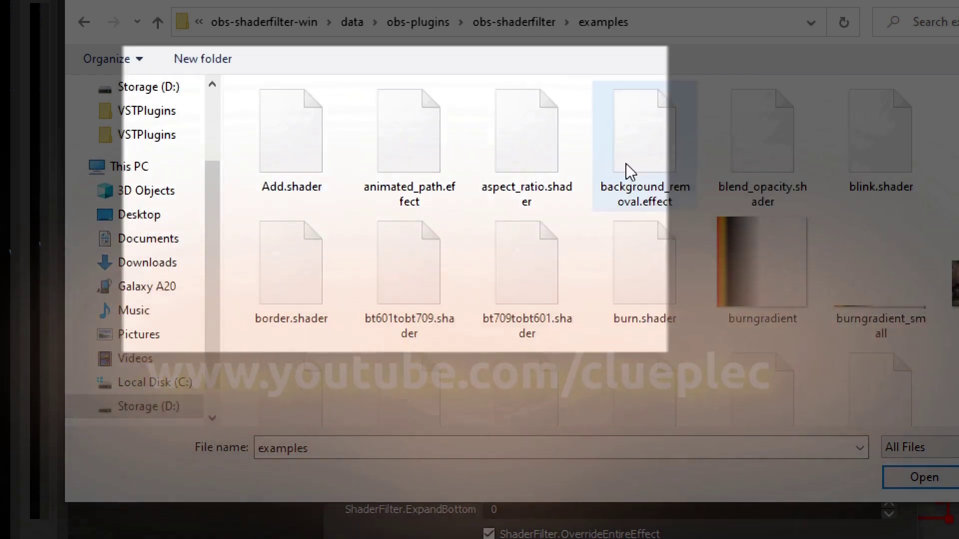
Load cartoon.effect from the examples folder as the filter's shader file
{"action": "scroll", "coordinate": [425, 248], "scroll_direction": "down", "scroll_amount": 3}
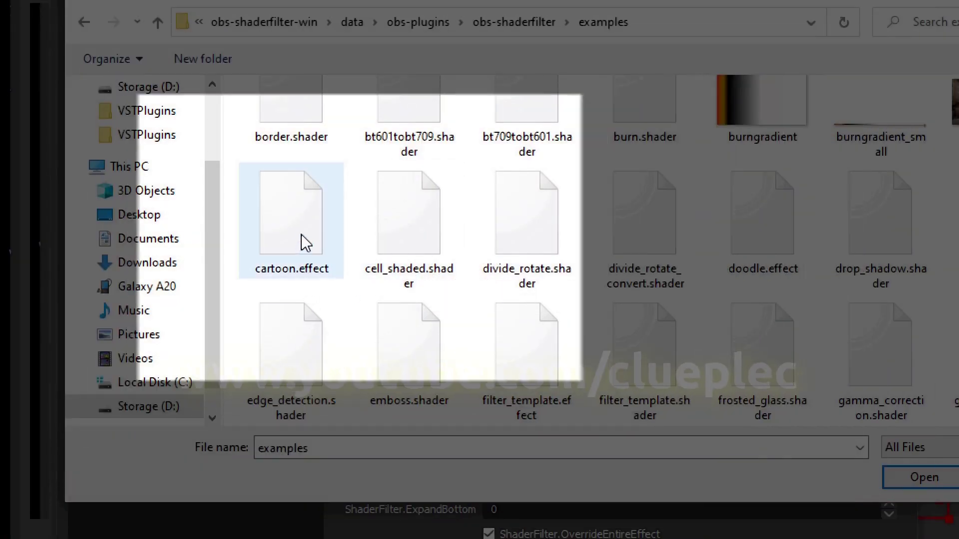
{"action": "left_click", "coordinate": [292, 233]}
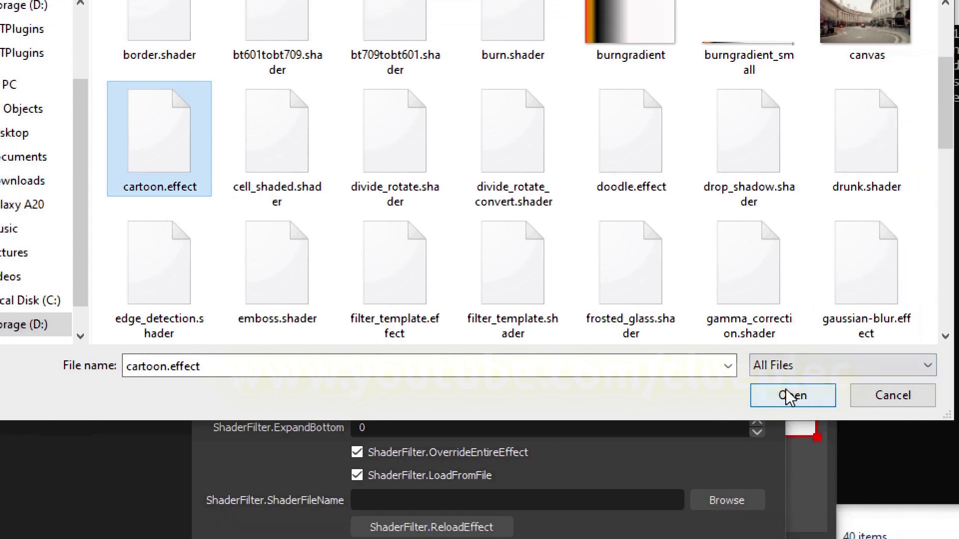
{"action": "left_click", "coordinate": [786, 392]}
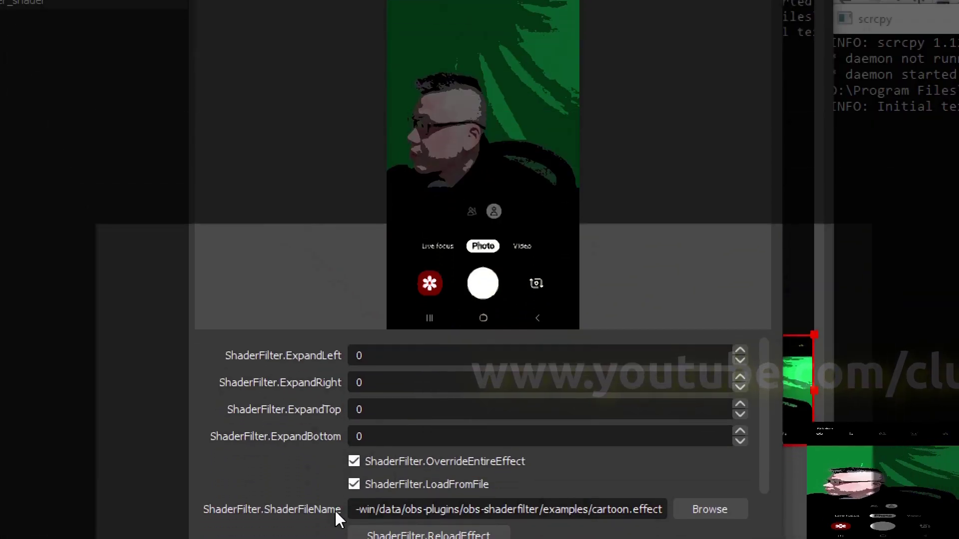
Turn off OverrideEntireEffect and switch LoadFromFile off and back on for the filter
{"action": "left_click", "coordinate": [354, 462]}
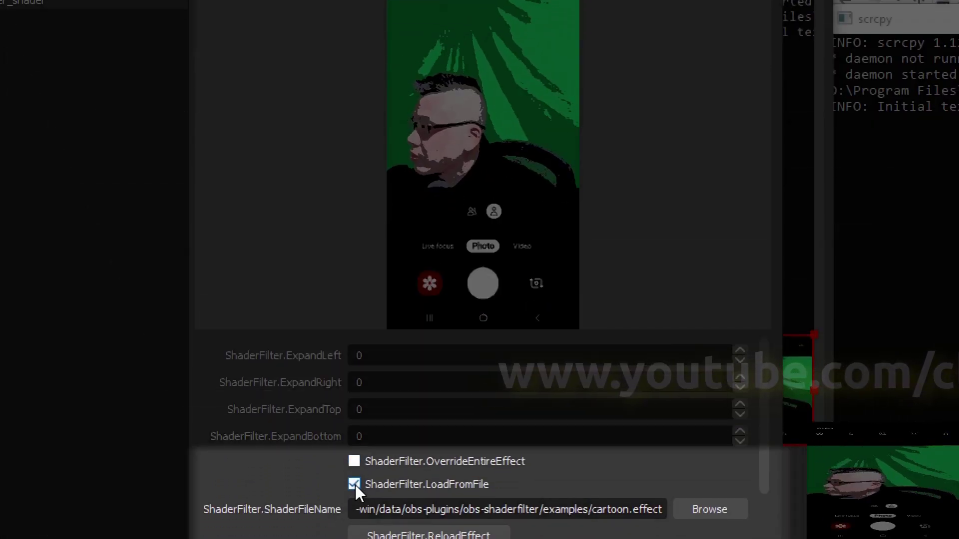
{"action": "left_click", "coordinate": [354, 483]}
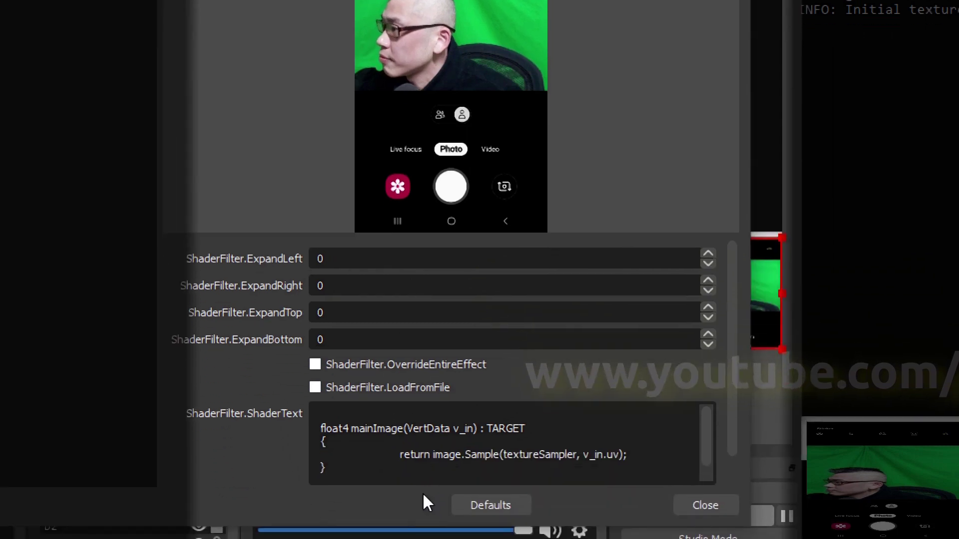
{"action": "left_click", "coordinate": [315, 388]}
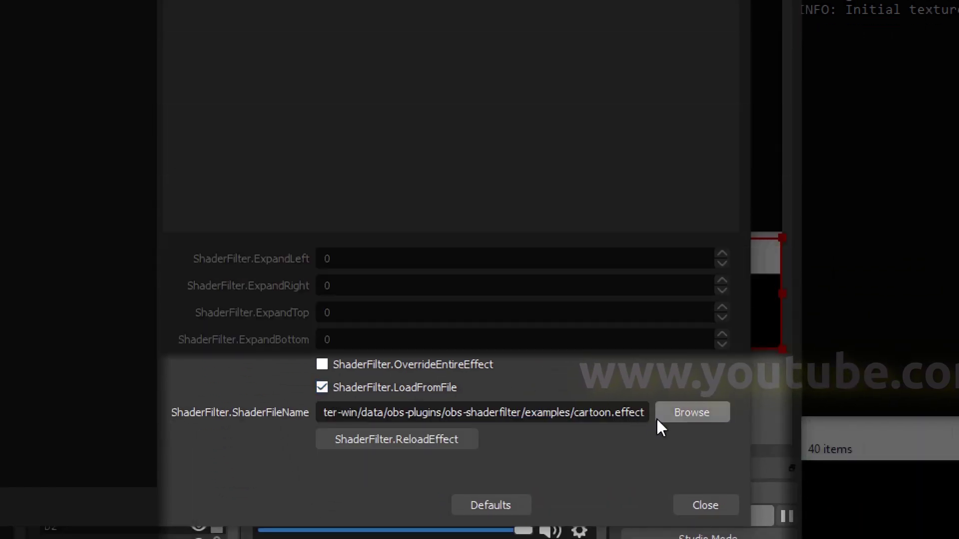
Load blink.shader as the filter's shader file and set its speed to 100
{"action": "left_click", "coordinate": [682, 415]}
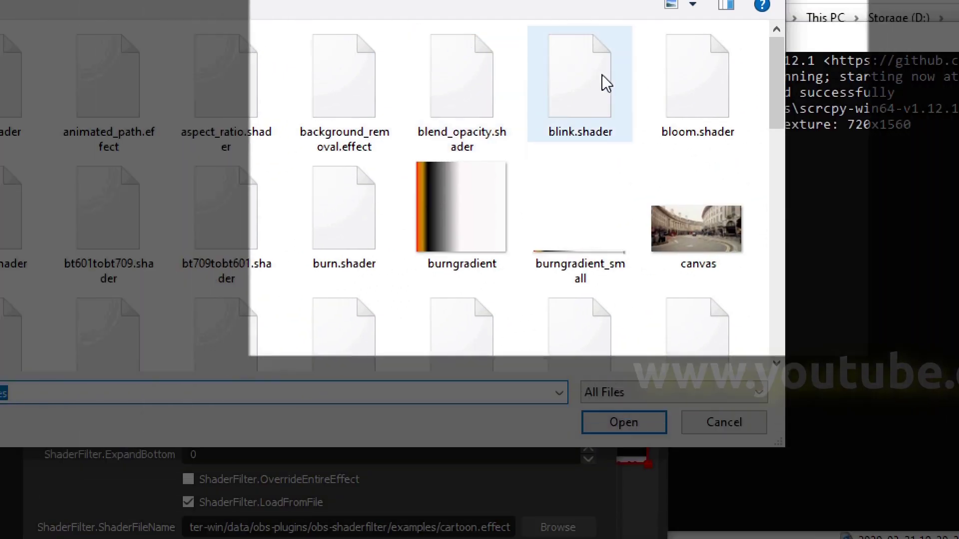
{"action": "left_click", "coordinate": [584, 96]}
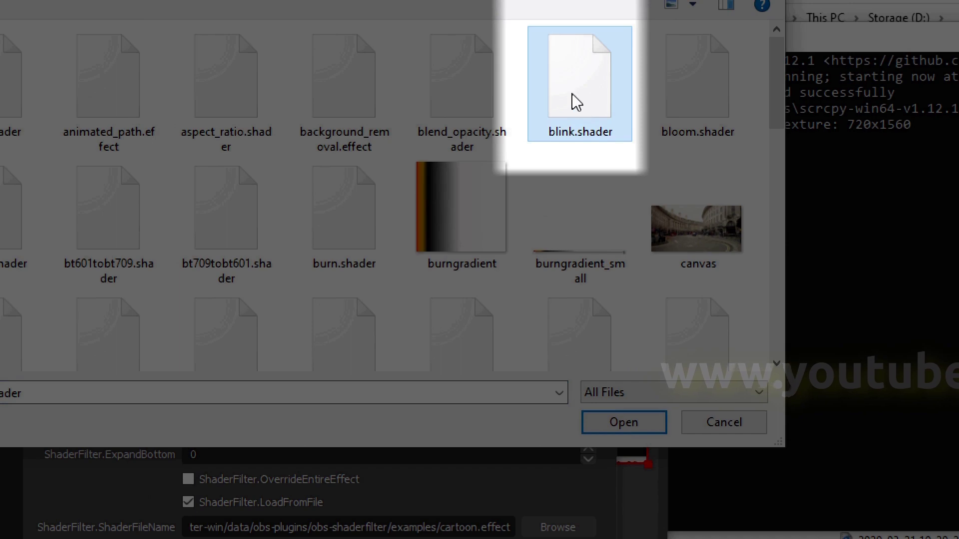
{"action": "left_click", "coordinate": [634, 418]}
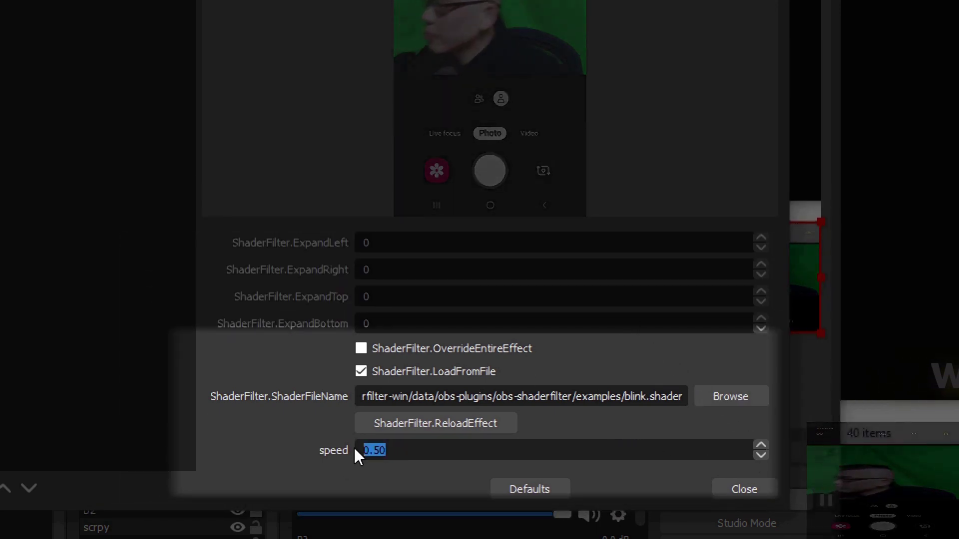
{"action": "type", "text": "100"}
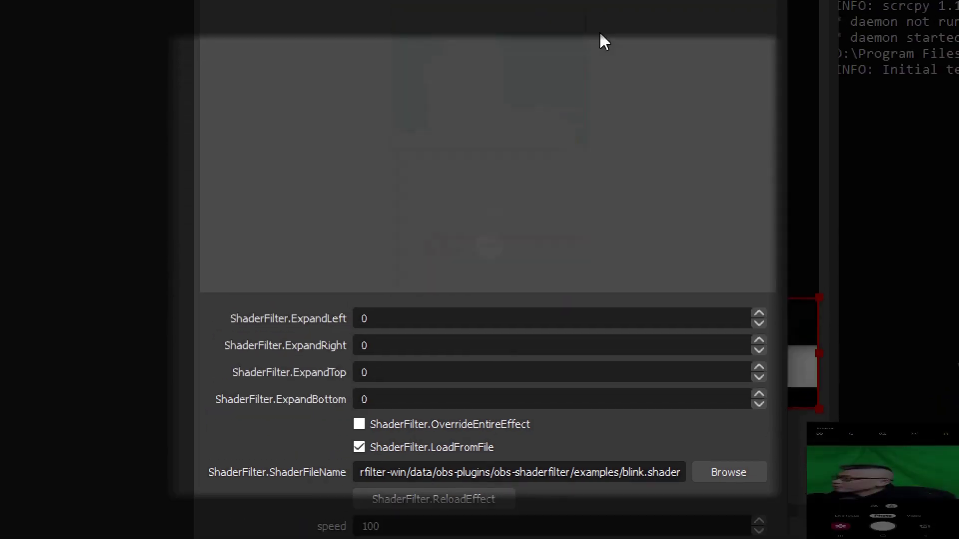